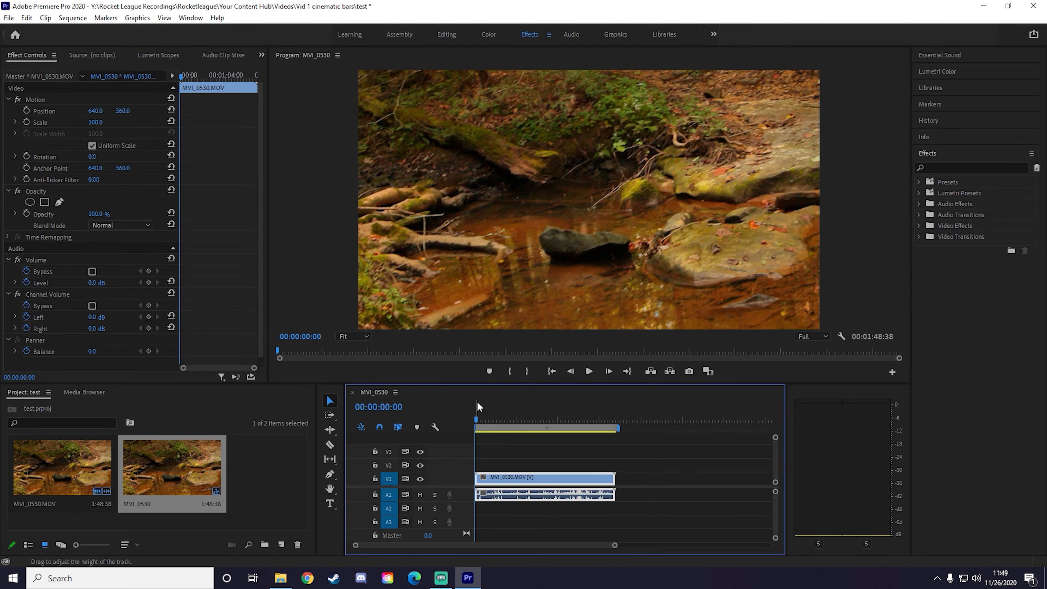
# Unlink the MVI_0530.MOV clip's audio from its video and delete the audio track portion
pyautogui.moveTo(477, 418); pyautogui.dragTo(503, 424)
pyautogui.rightClick(517, 493)
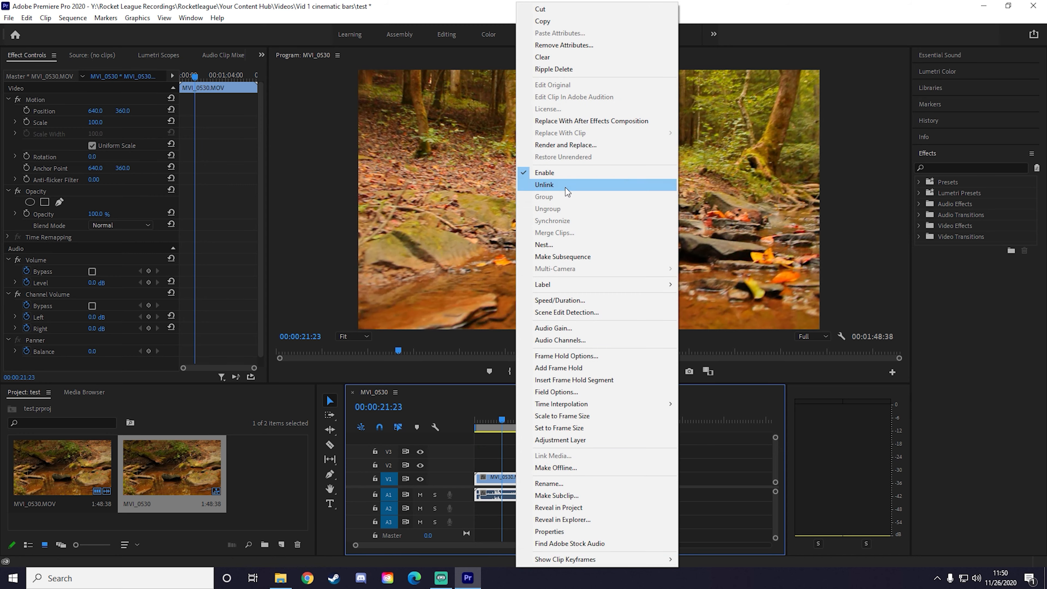
pyautogui.click(544, 185)
pyautogui.click(535, 493)
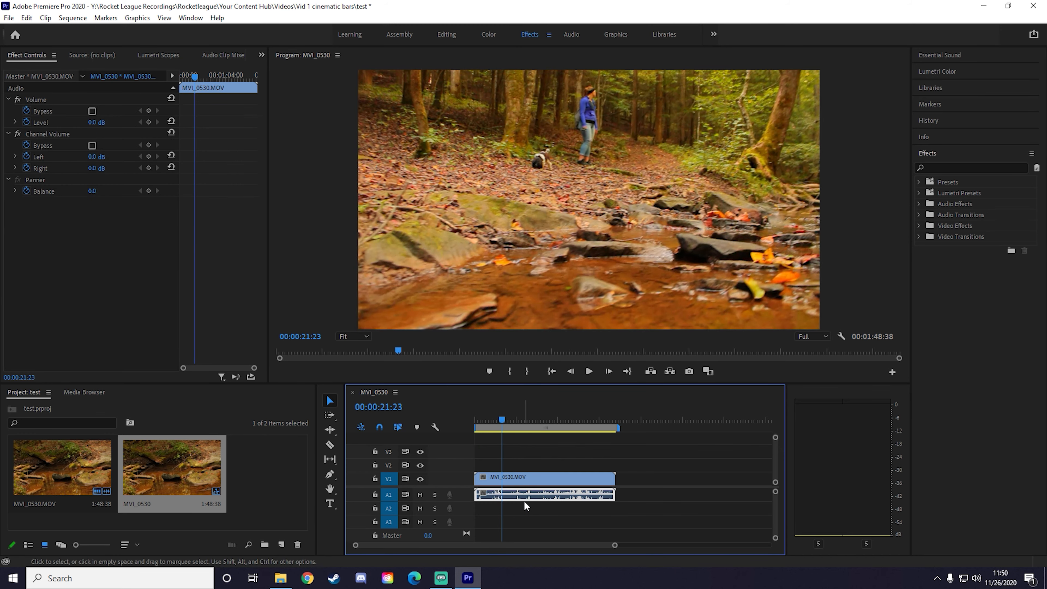
pyautogui.press('Delete')
# Trim the video clip's start to 00:00:46:33 and place the remaining footage at the beginning of the timeline
pyautogui.moveTo(502, 419); pyautogui.dragTo(536, 424)
pyautogui.click(520, 479)
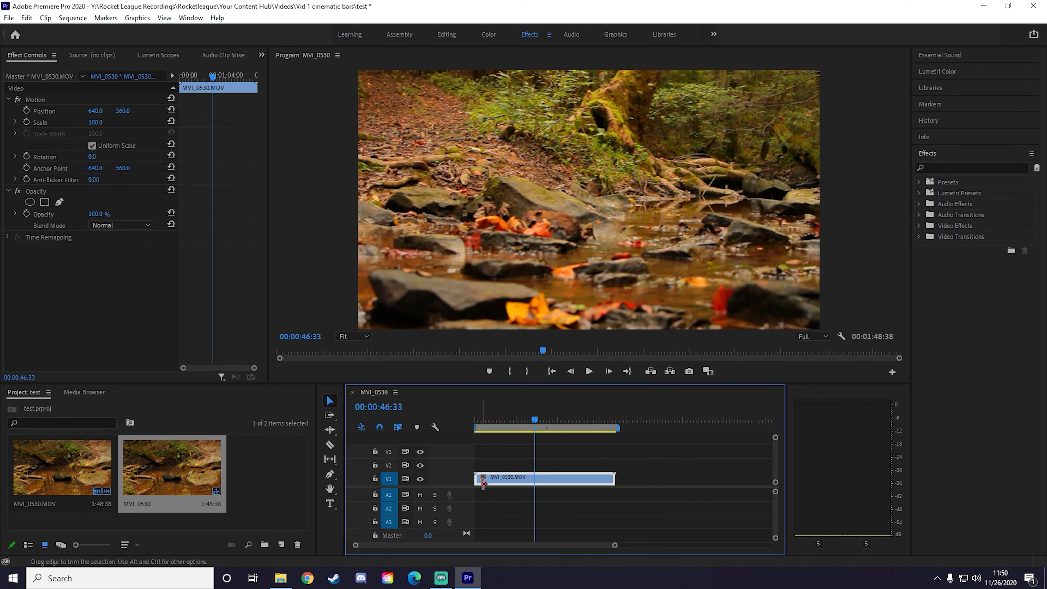
pyautogui.moveTo(484, 481)
pyautogui.mouseDown()
pyautogui.moveTo(542, 479)
pyautogui.moveTo(485, 485)
pyautogui.mouseUp()
pyautogui.moveTo(500, 421); pyautogui.dragTo(429, 422)
# Trim the video clip's end to 00:00:05:37 and return the playhead to the sequence start
pyautogui.press('space')
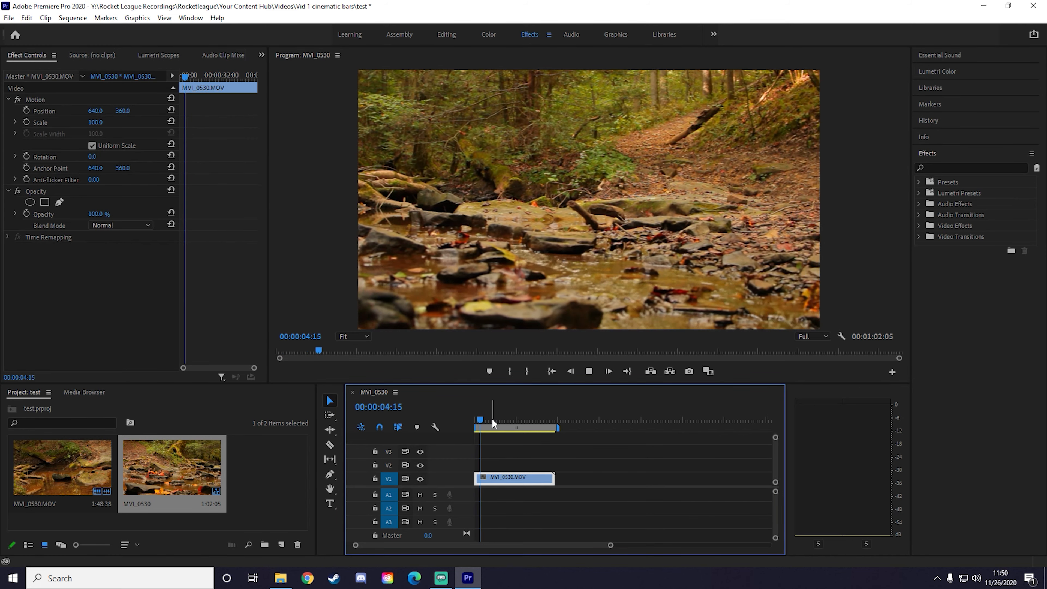
pyautogui.press('space')
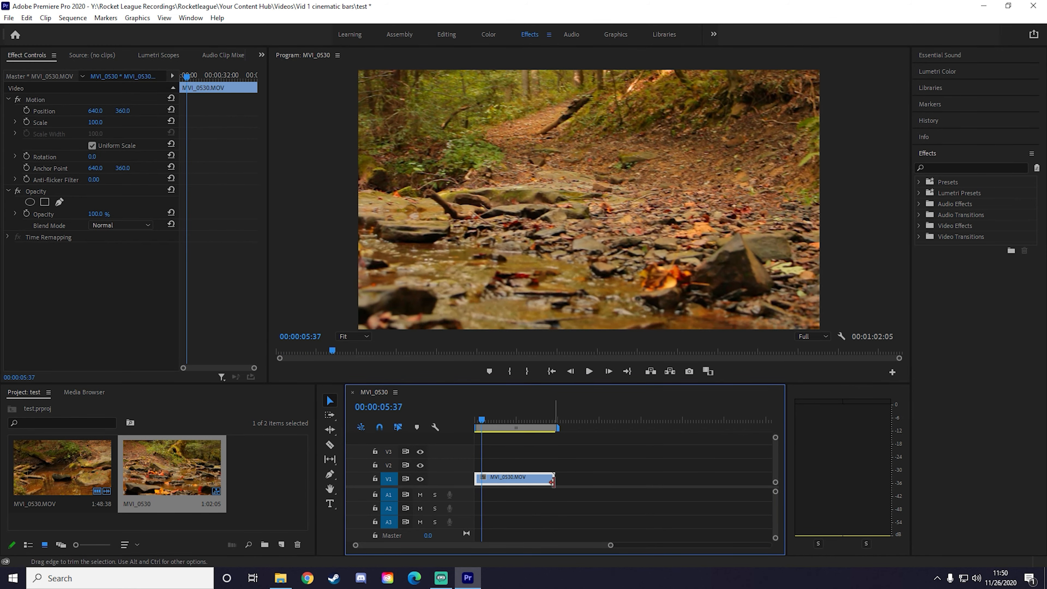
pyautogui.moveTo(554, 479); pyautogui.dragTo(480, 480)
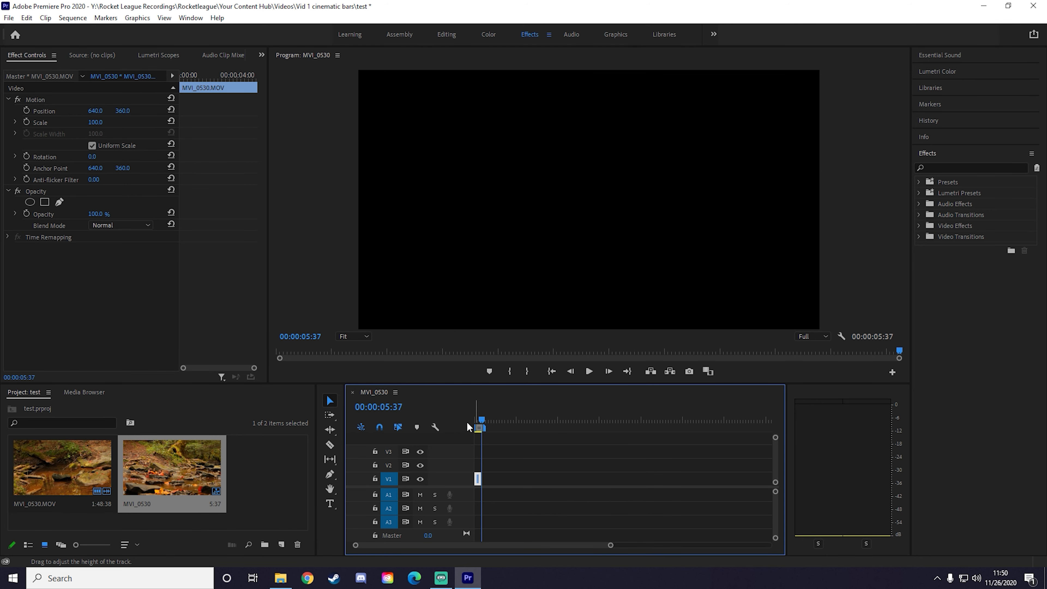
pyautogui.click(476, 419)
pyautogui.press('=')
pyautogui.press('=')
pyautogui.press('=')
pyautogui.press('=')
pyautogui.press('=')
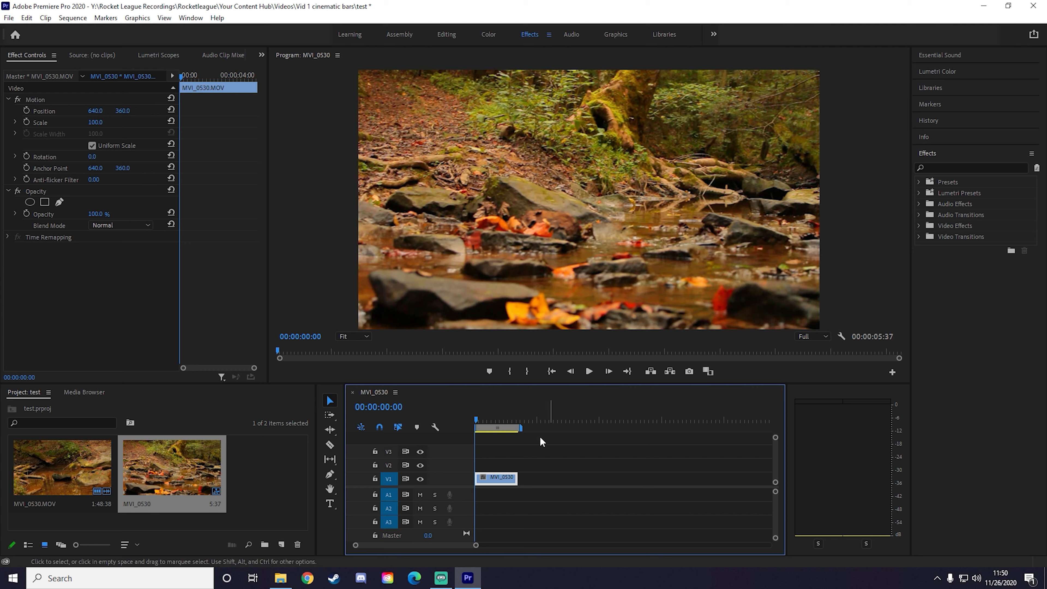
# Create a 1280 × 720, 59.94 fps adjustment layer and place it on V2 over the full length of the clip
pyautogui.click(673, 510)
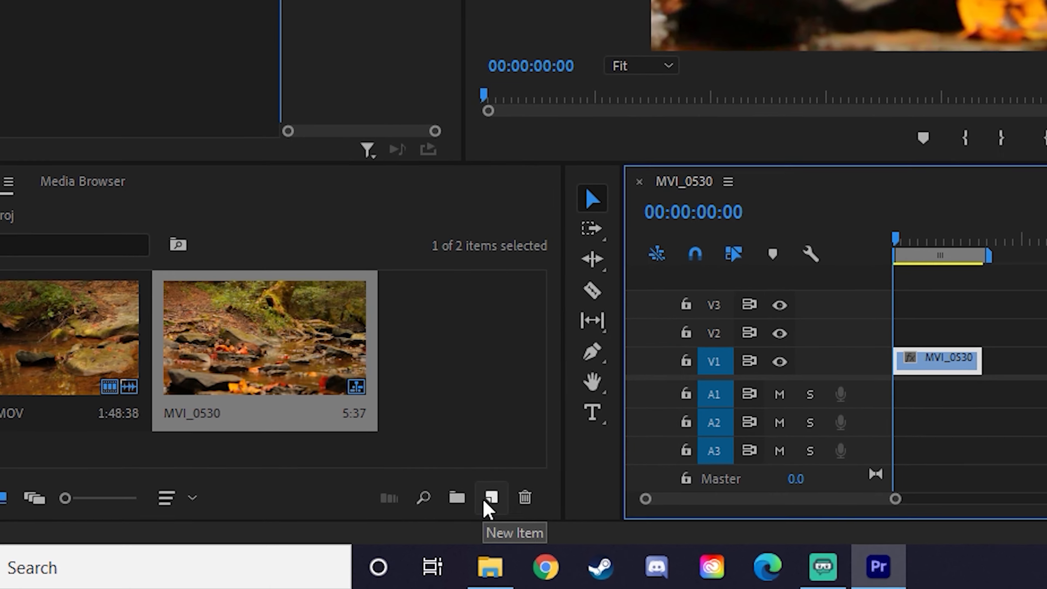
pyautogui.click(280, 545)
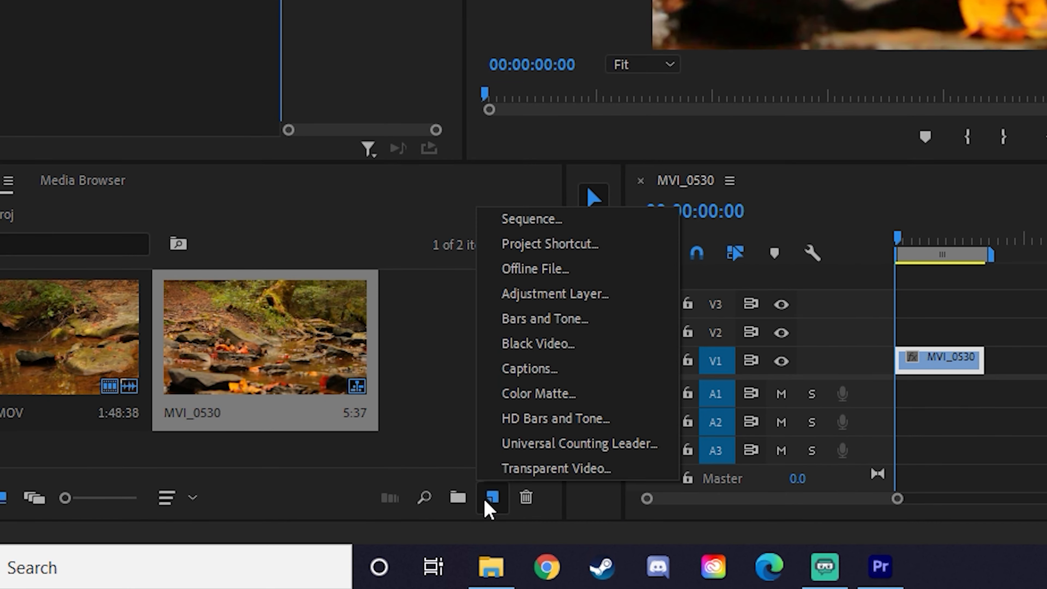
pyautogui.click(538, 299)
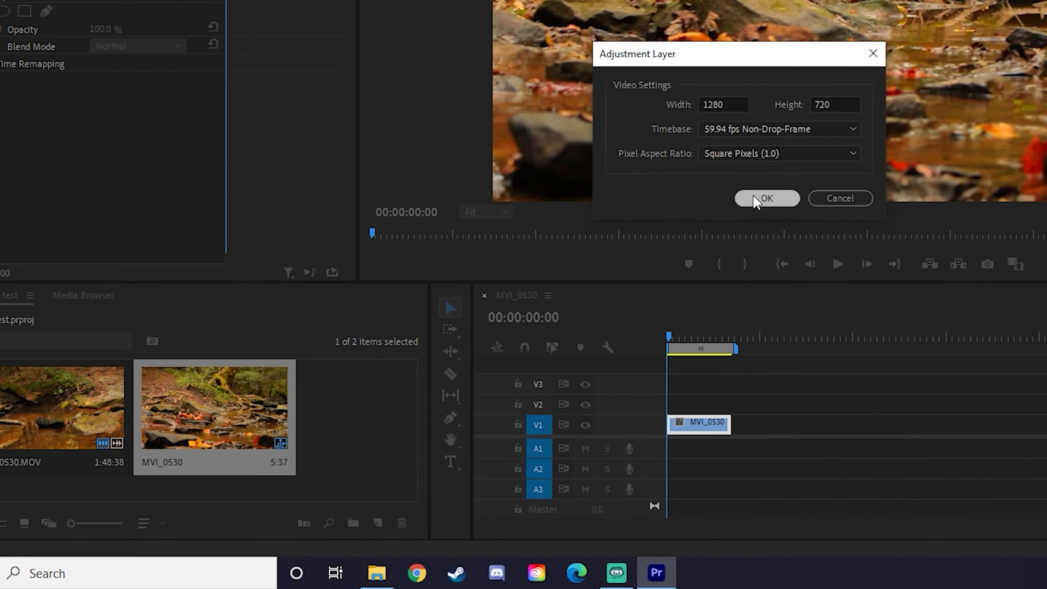
pyautogui.click(1000, 65)
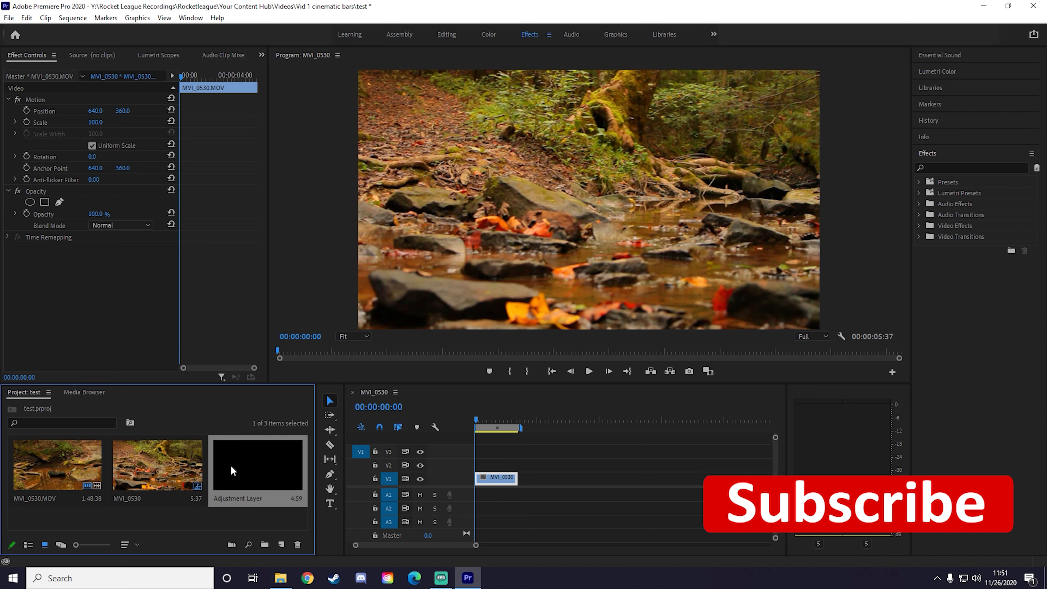
pyautogui.moveTo(284, 466); pyautogui.dragTo(517, 467)
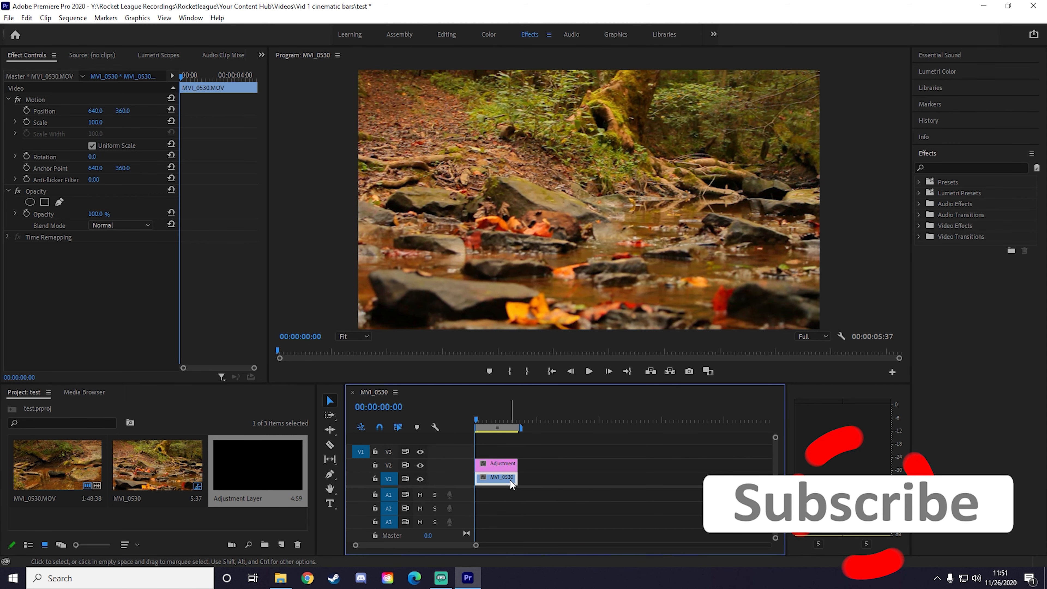
pyautogui.click(507, 490)
# Search the effects for "crop" and apply the Crop effect to the adjustment layer on V2
pyautogui.click(500, 464)
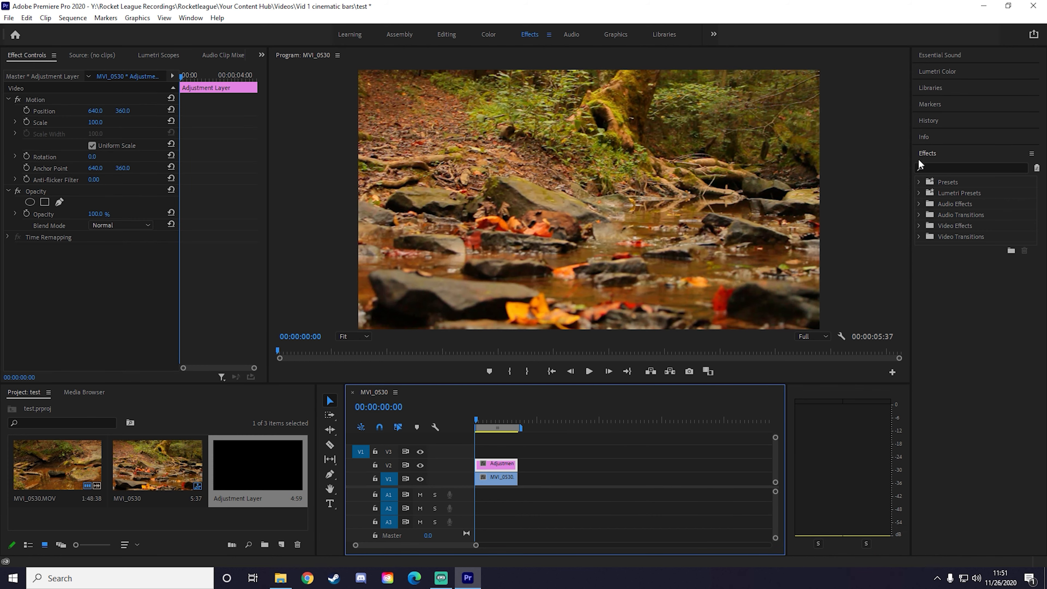
pyautogui.click(925, 153)
pyautogui.click(935, 157)
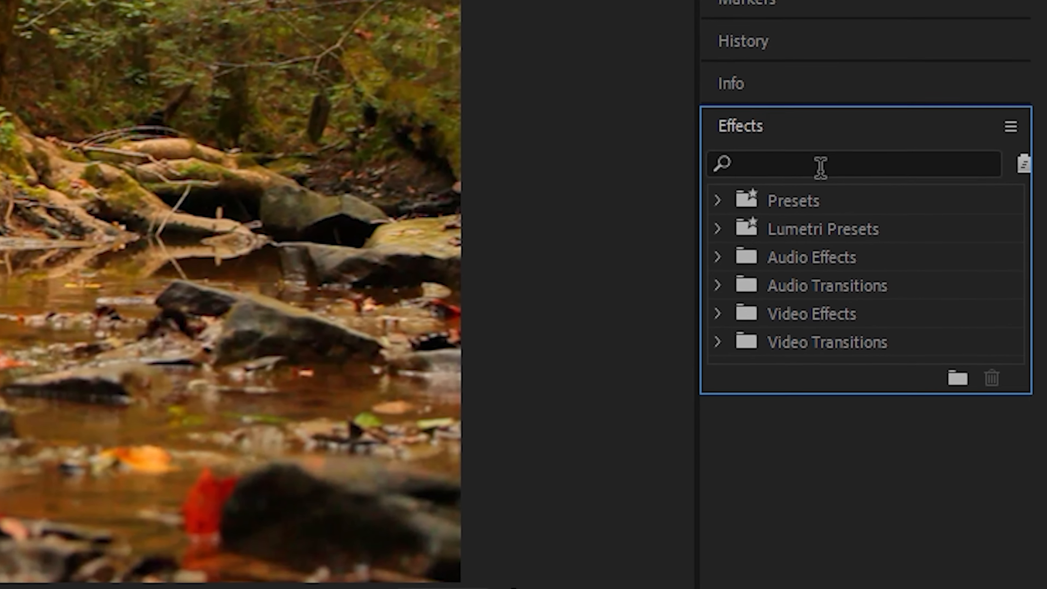
pyautogui.click(821, 167)
pyautogui.write('crop')
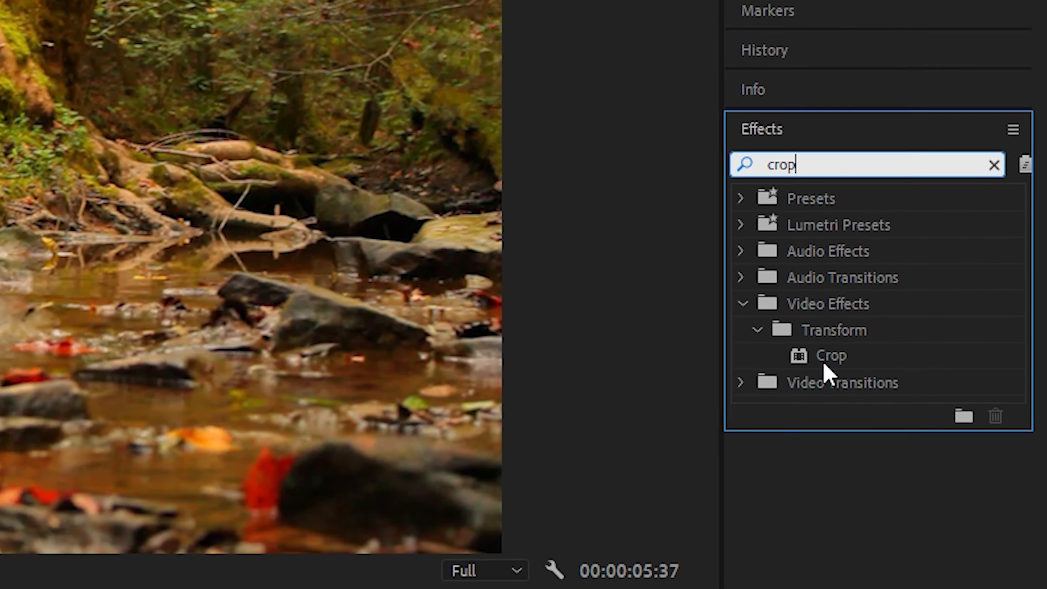
pyautogui.click(815, 372)
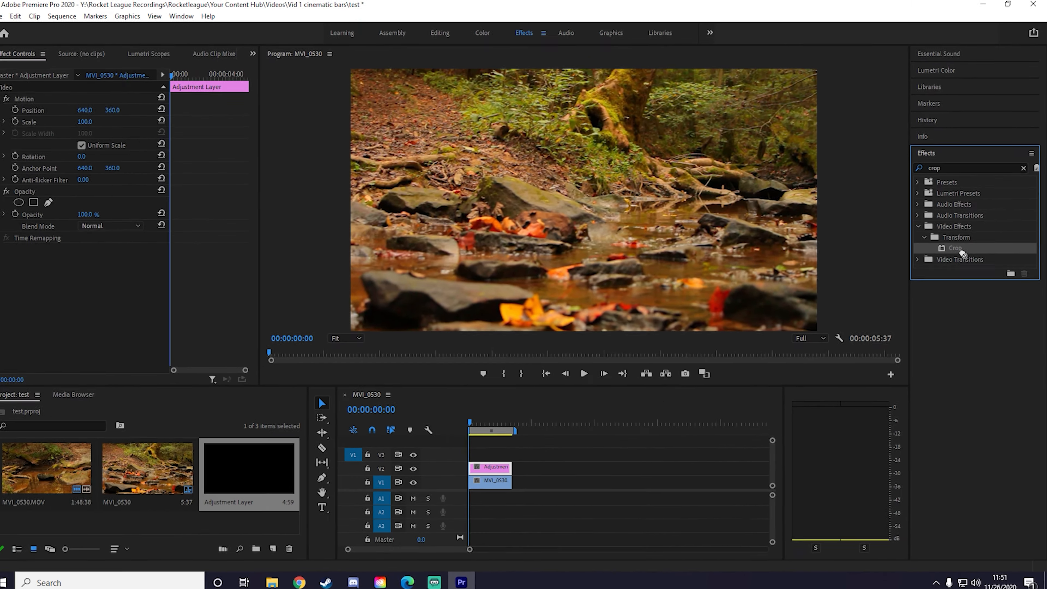
pyautogui.moveTo(962, 253); pyautogui.dragTo(496, 470)
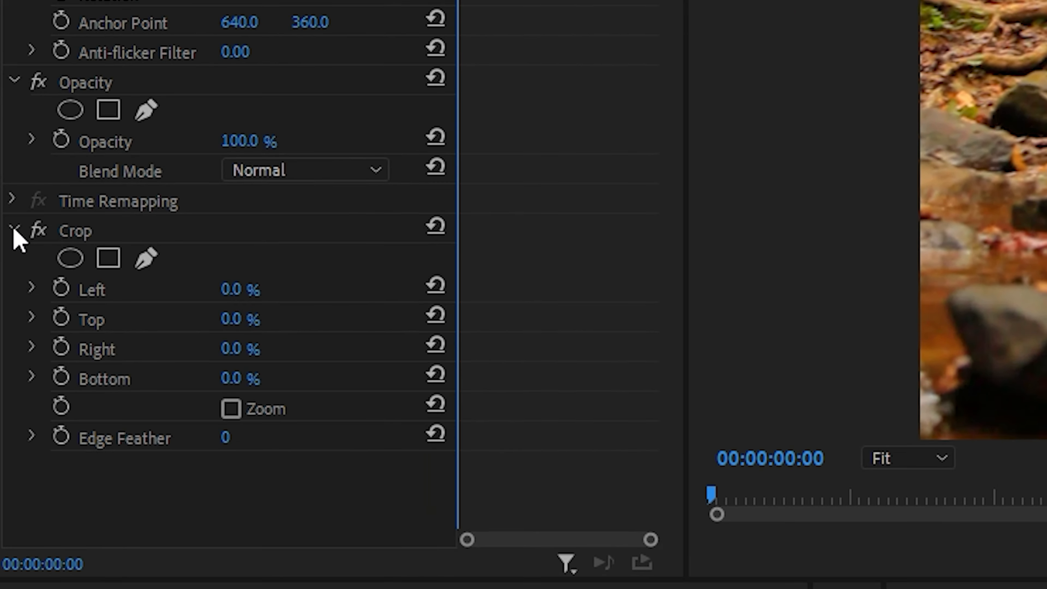
# Turn on keyframing for the Crop effect's Top and Bottom values at 00:00:00:00, keeping both at 0%
pyautogui.click(15, 230)
pyautogui.click(14, 230)
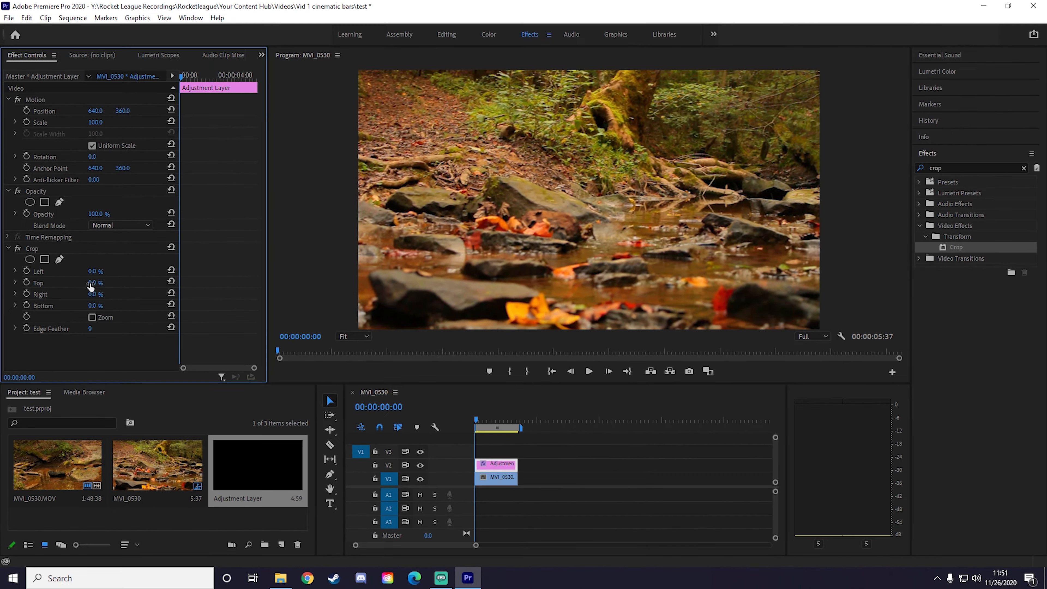
pyautogui.moveTo(95, 283); pyautogui.dragTo(98, 305)
pyautogui.click(101, 293)
pyautogui.click(26, 283)
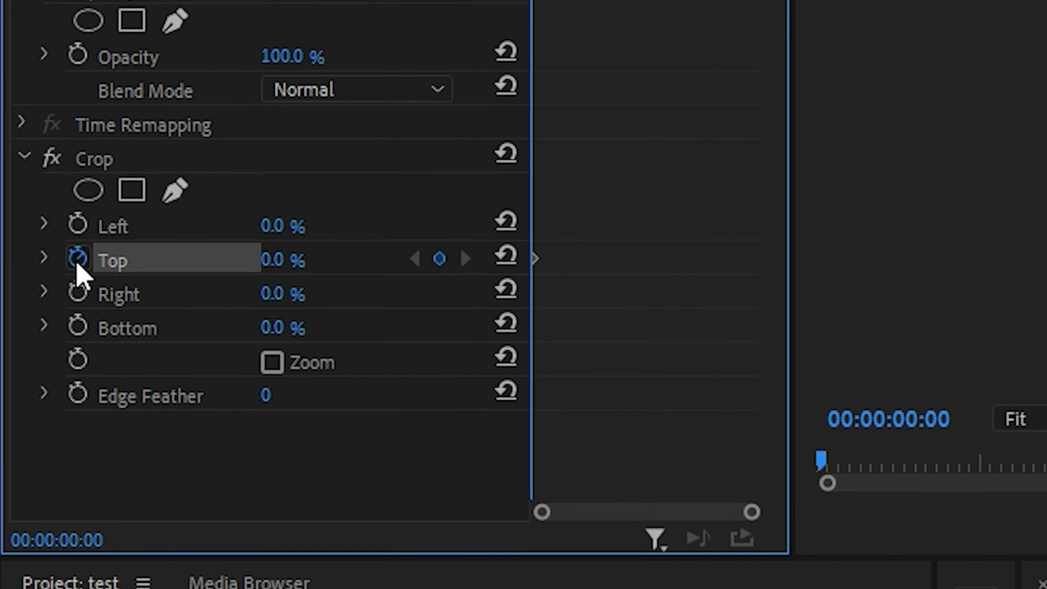
pyautogui.click(57, 320)
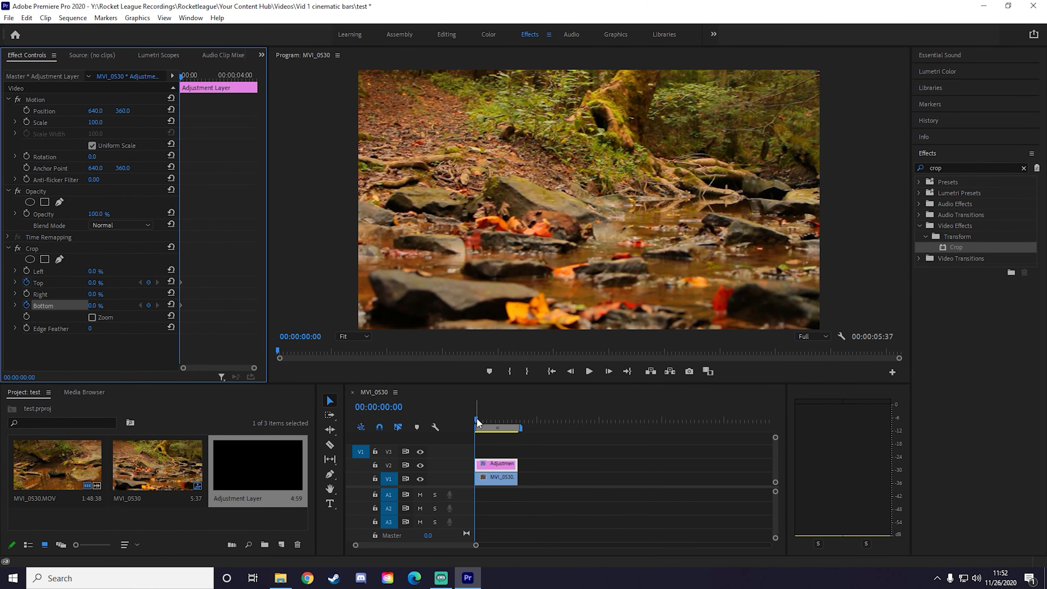
# Add a Crop Bottom keyframe of 15% at 00:00:01:44
pyautogui.press('space')
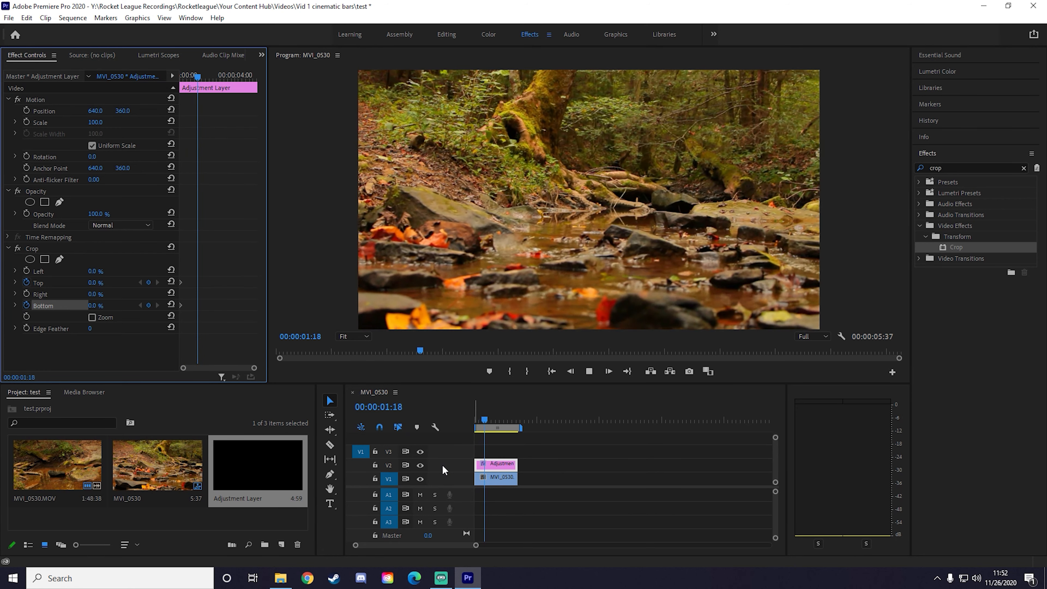
pyautogui.press('space')
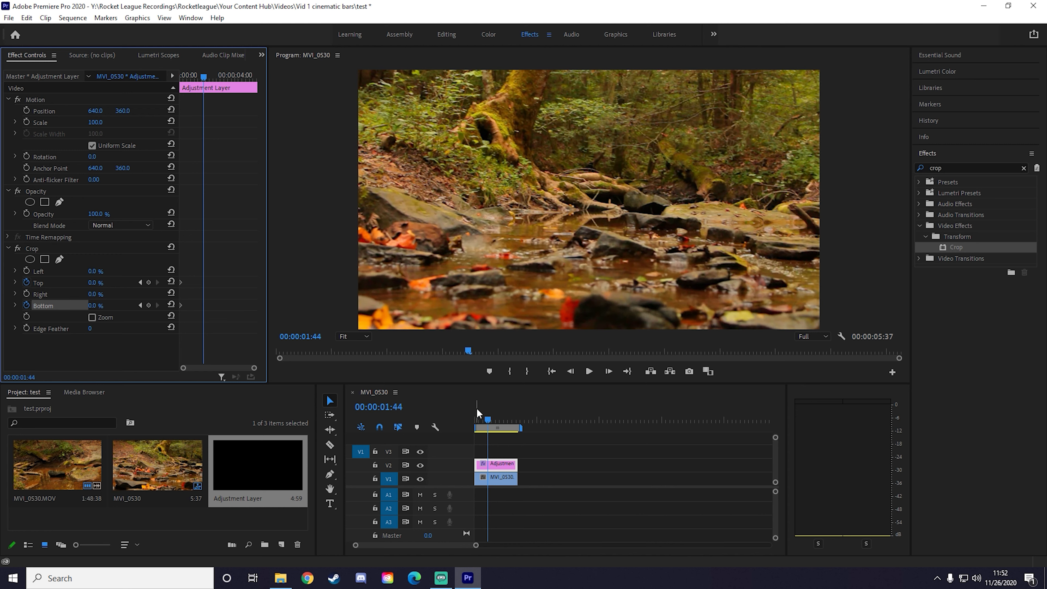
pyautogui.click(92, 305)
pyautogui.write('15')
pyautogui.press('Return')
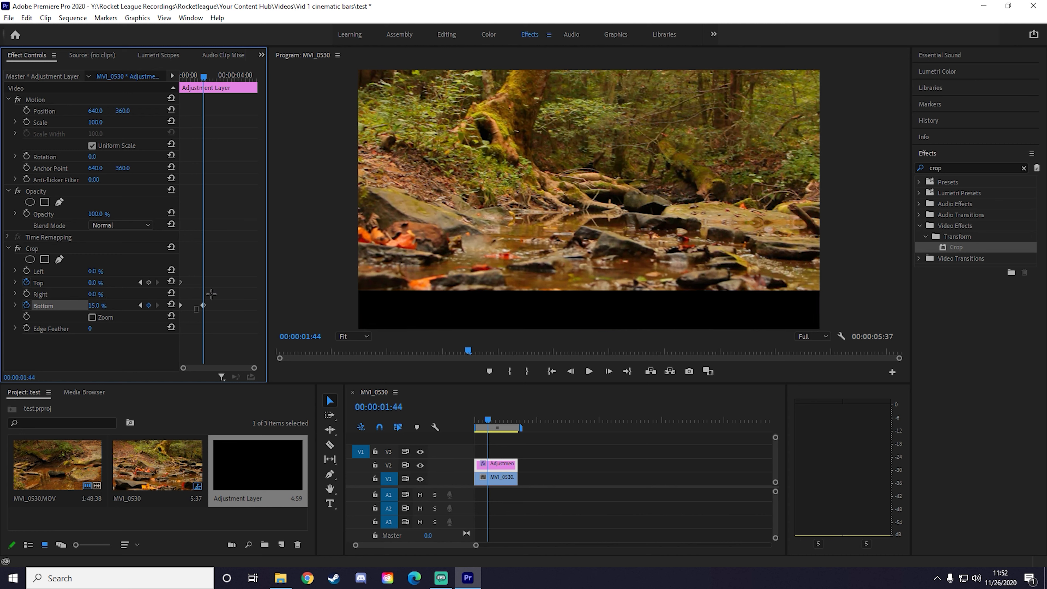
# Add a matching Crop Top keyframe of 15% at 00:00:01:44
pyautogui.click(95, 283)
pyautogui.moveTo(203, 75)
pyautogui.mouseDown()
pyautogui.moveTo(219, 87)
pyautogui.moveTo(206, 91)
pyautogui.moveTo(225, 98)
pyautogui.moveTo(199, 94)
pyautogui.mouseUp()
pyautogui.click(148, 283)
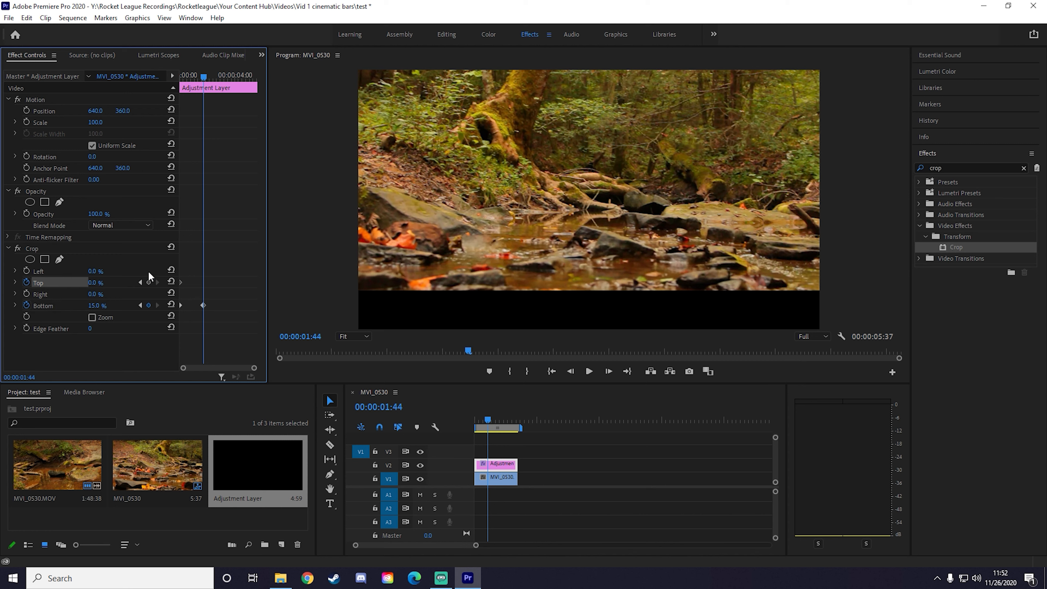
pyautogui.click(96, 283)
pyautogui.write('15')
pyautogui.press('Return')
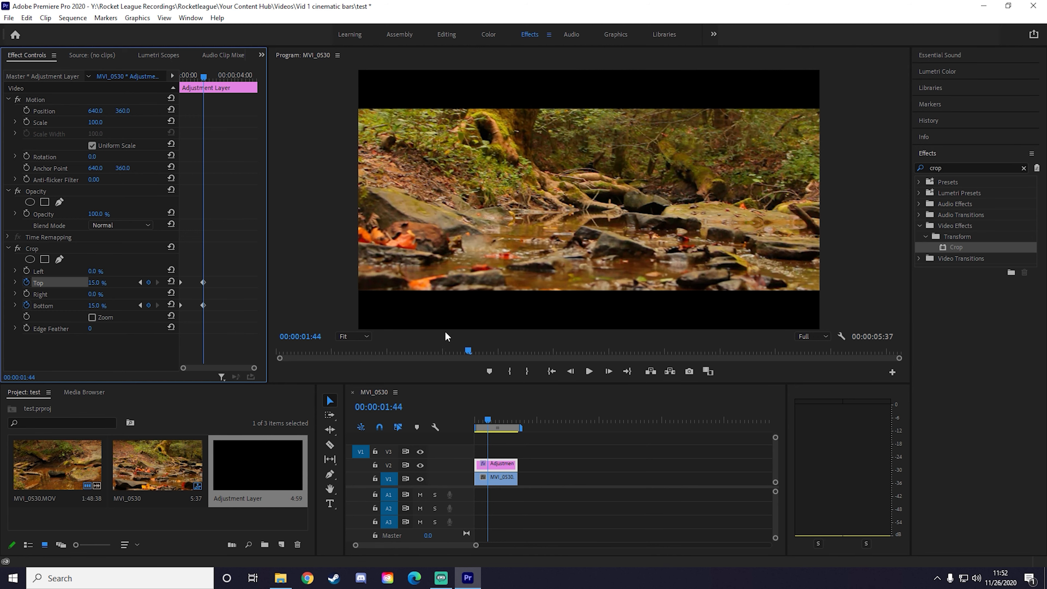
# Play the sequence several times from the start to review the animation of the cinematic bars
pyautogui.moveTo(486, 420); pyautogui.dragTo(475, 420)
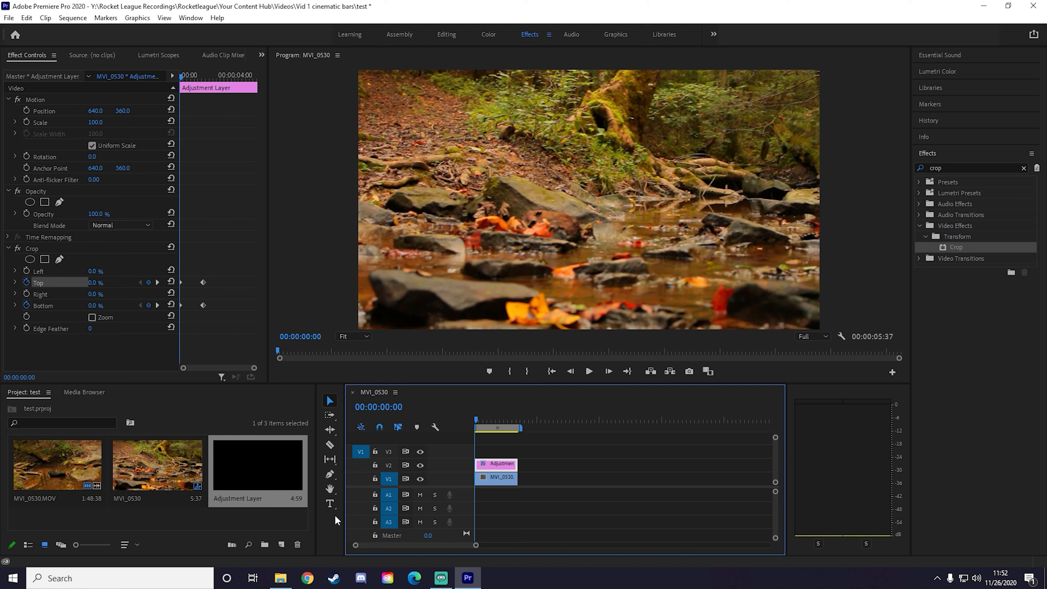
pyautogui.press('space')
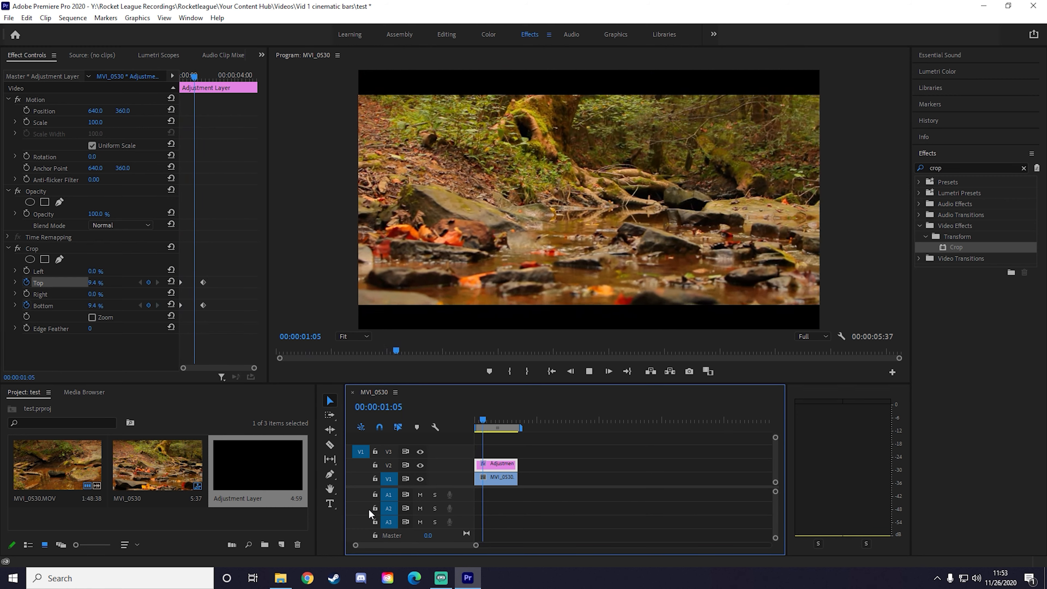
pyautogui.press('space')
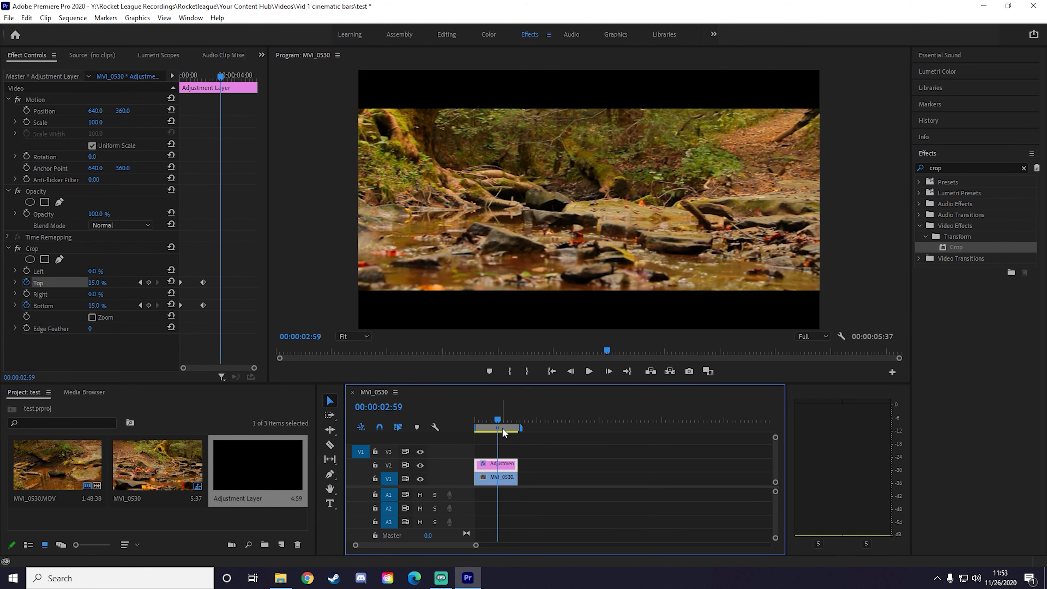
pyautogui.moveTo(499, 420); pyautogui.dragTo(459, 354)
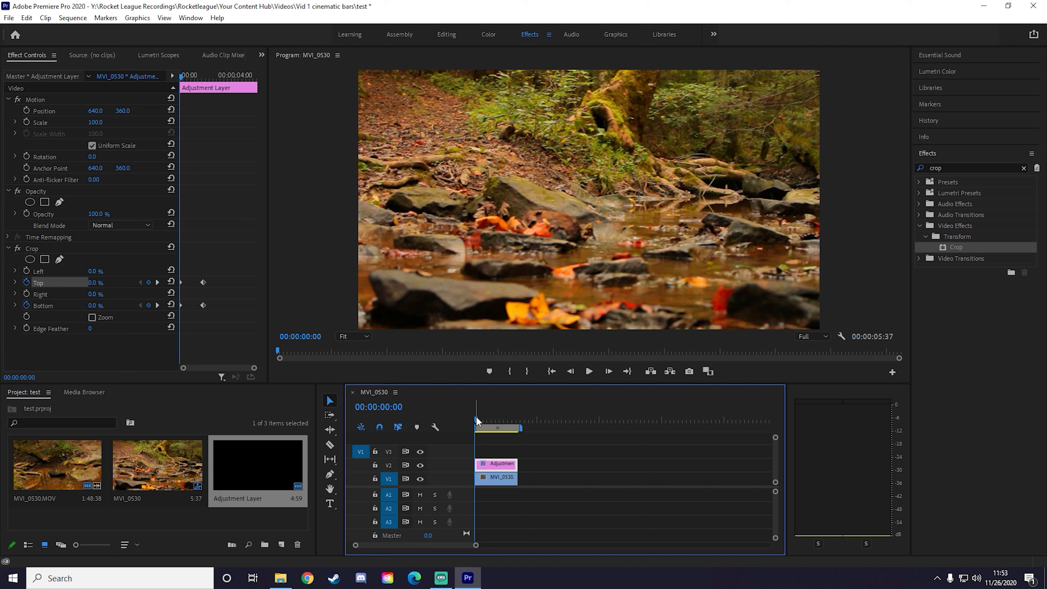
pyautogui.press('space')
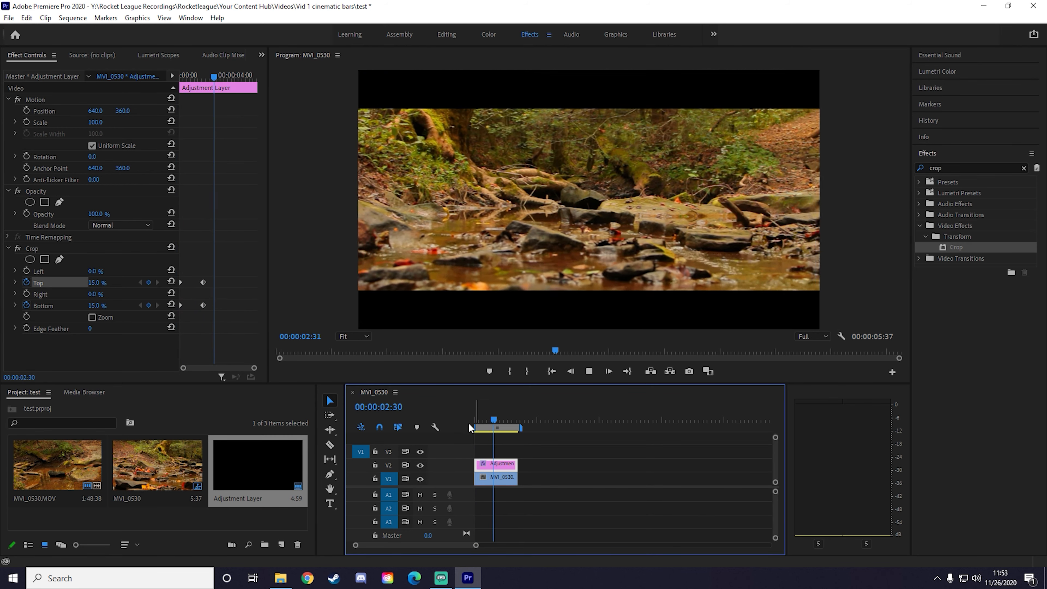
pyautogui.moveTo(483, 419); pyautogui.dragTo(408, 391)
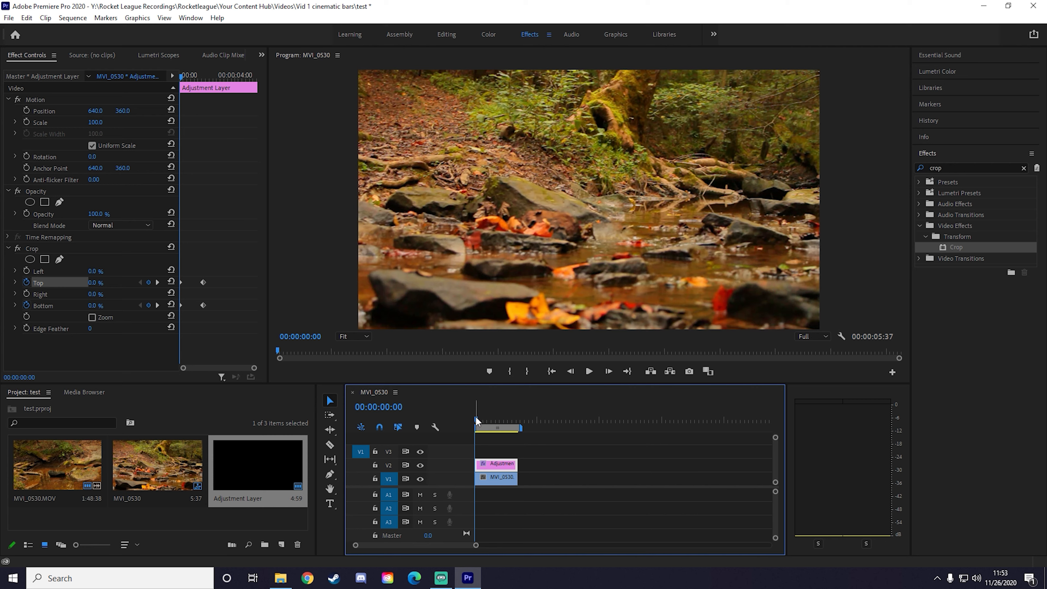
pyautogui.press('space')
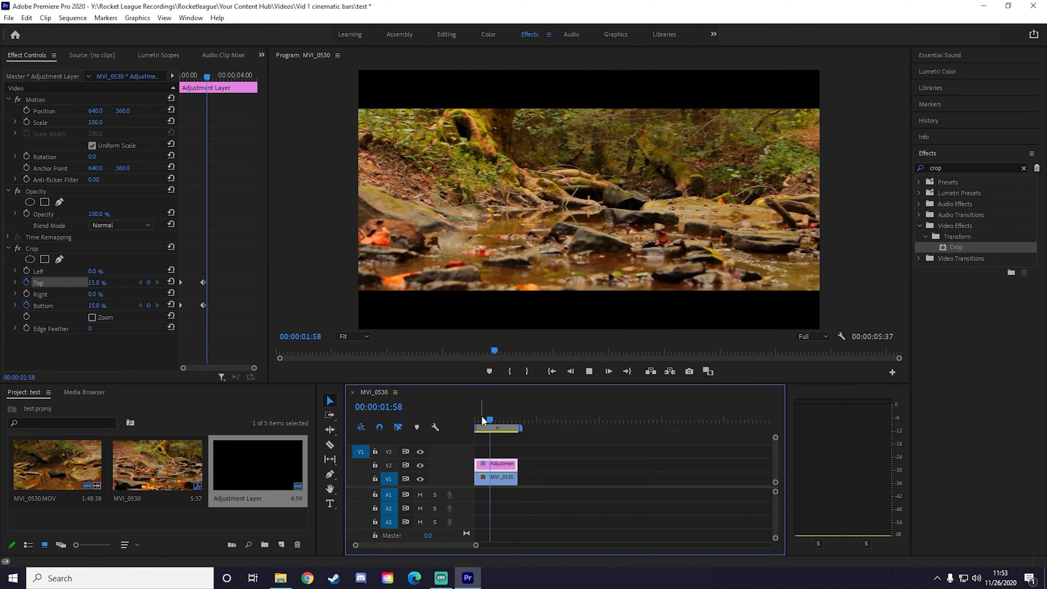
pyautogui.moveTo(483, 416); pyautogui.dragTo(424, 418)
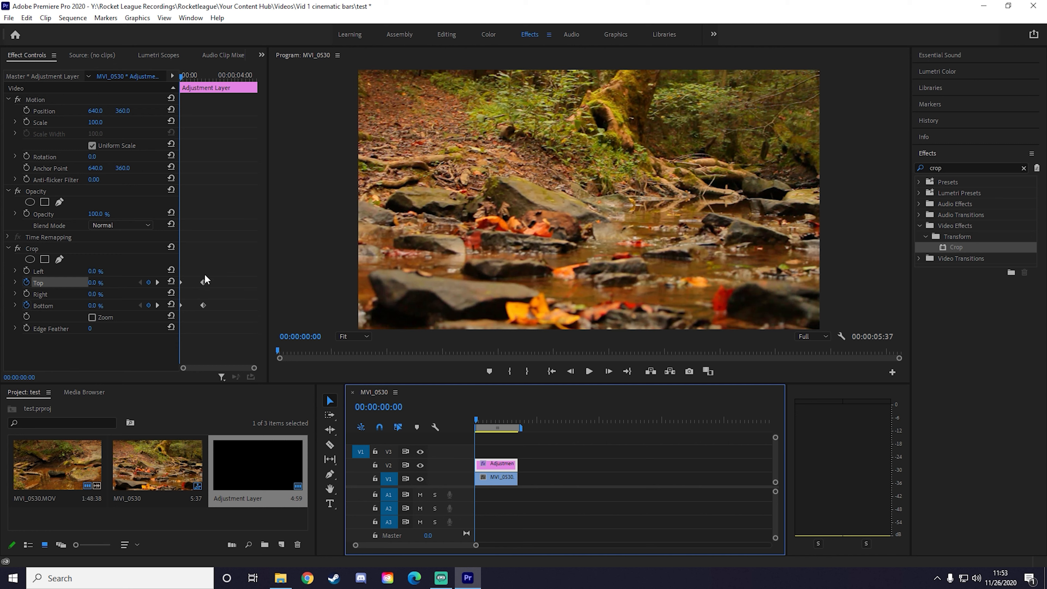
# Apply Ease In to the second Top and Bottom keyframes of the Crop effect
pyautogui.click(184, 283)
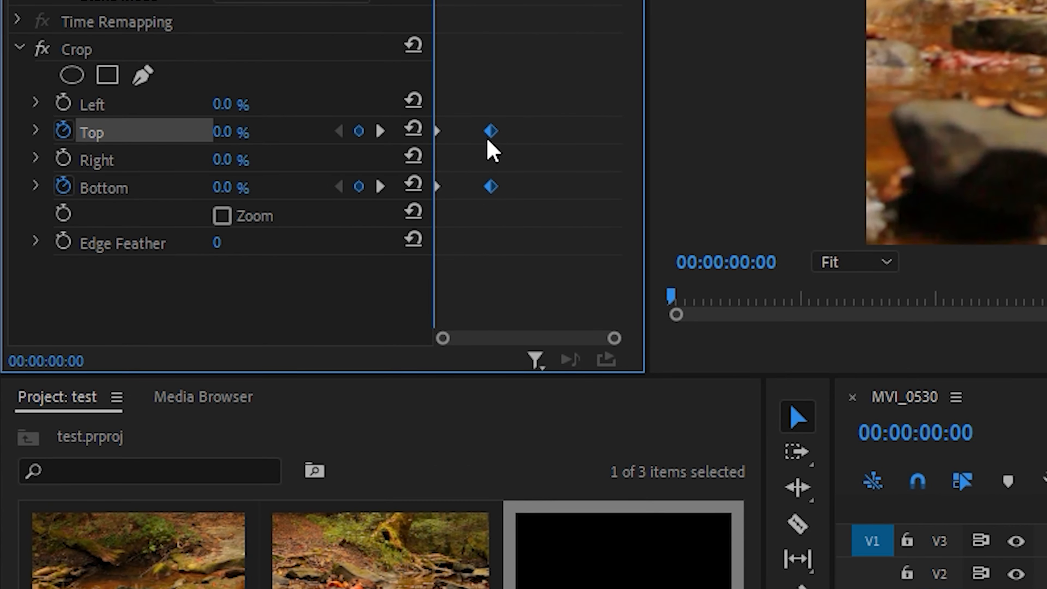
pyautogui.rightClick(490, 132)
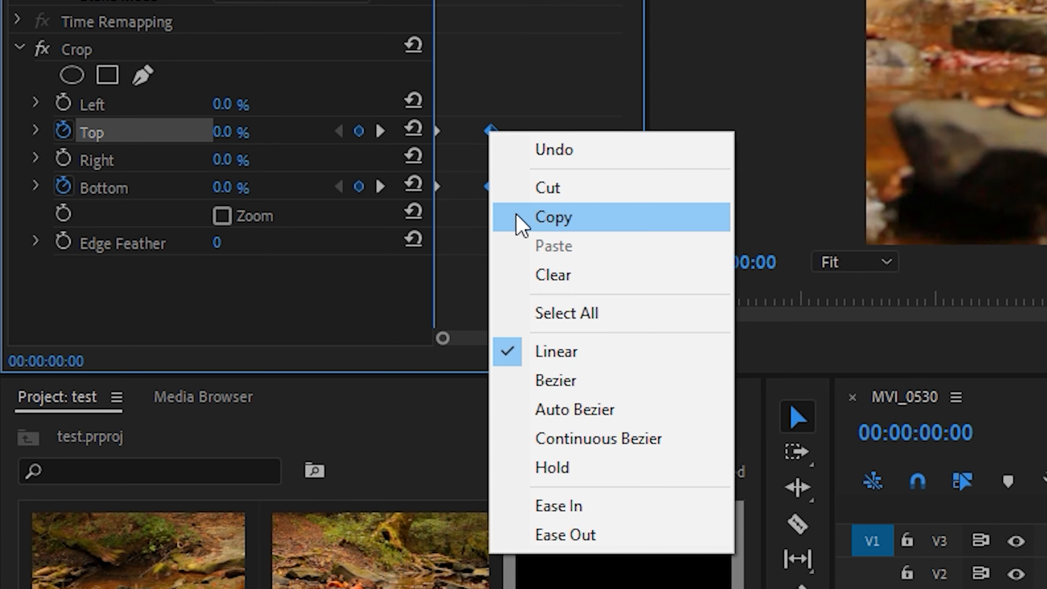
pyautogui.rightClick(489, 108)
pyautogui.click(506, 74)
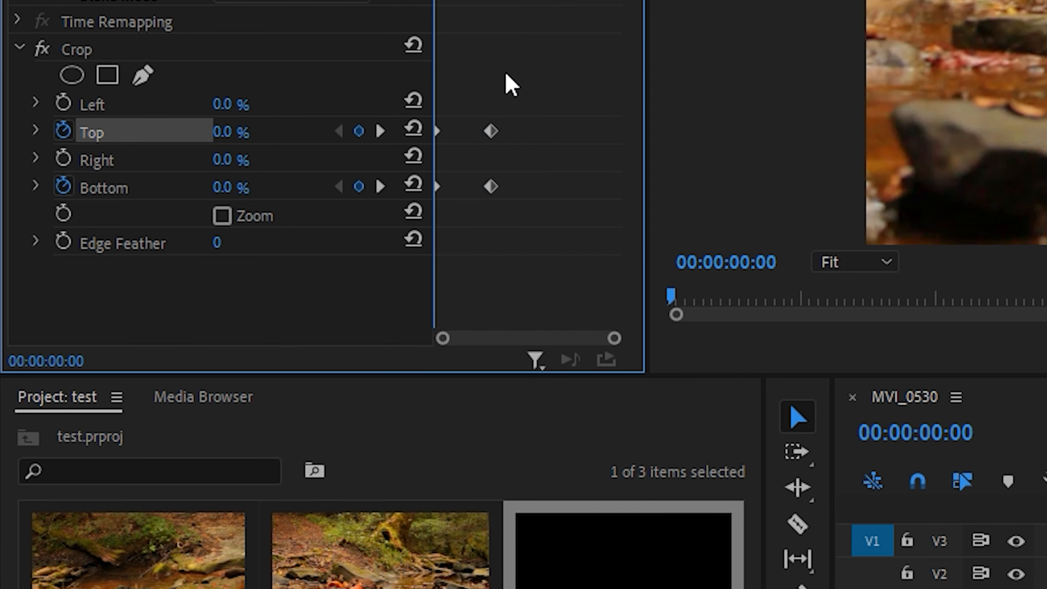
pyautogui.moveTo(483, 117); pyautogui.dragTo(516, 212)
pyautogui.rightClick(489, 132)
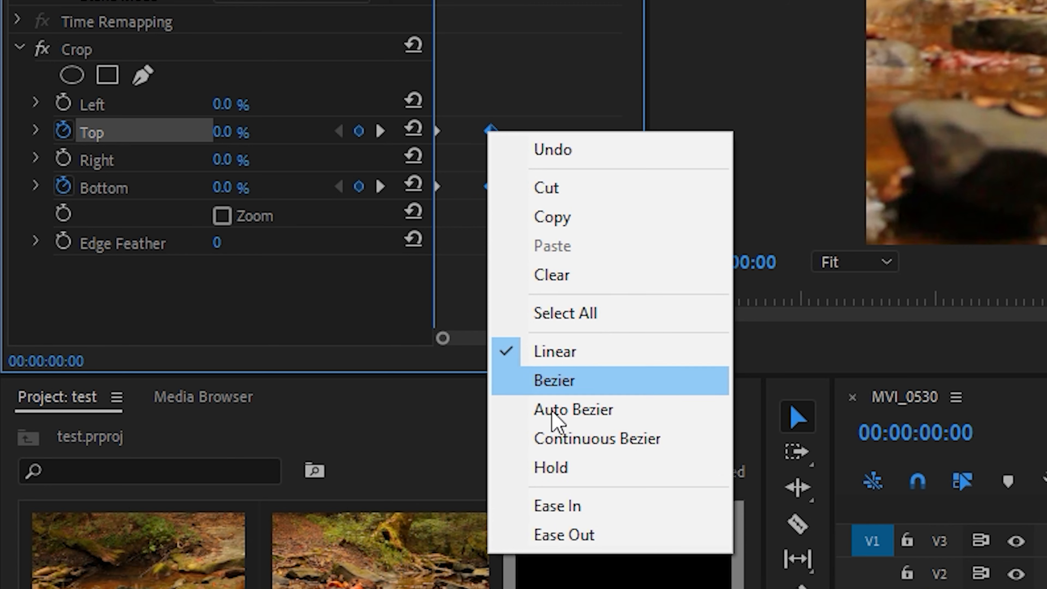
pyautogui.click(607, 515)
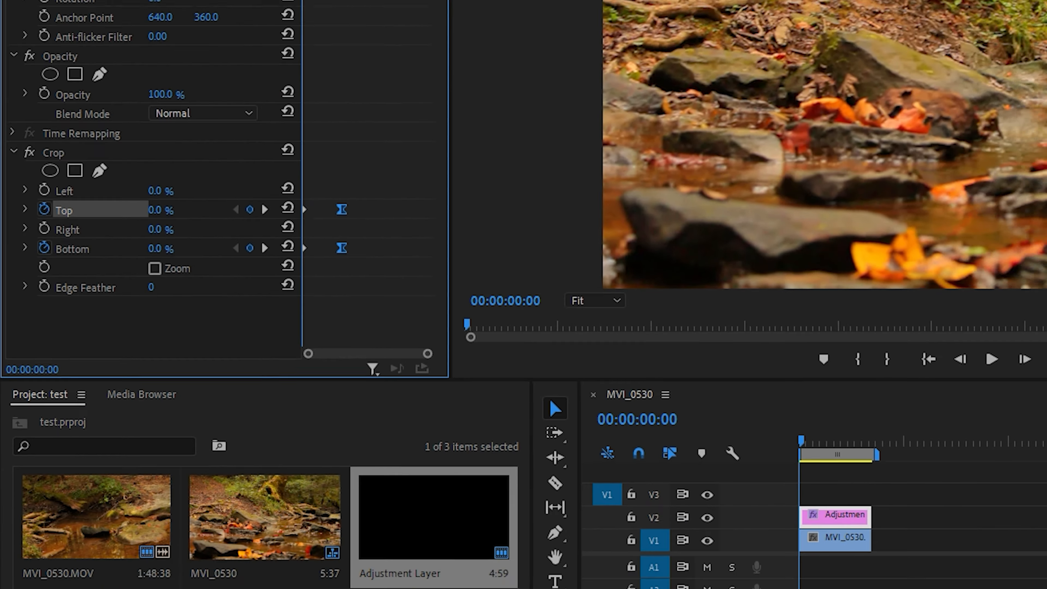
# Play and scrub the sequence from the start several times to review the eased motion of the bars
pyautogui.press('space')
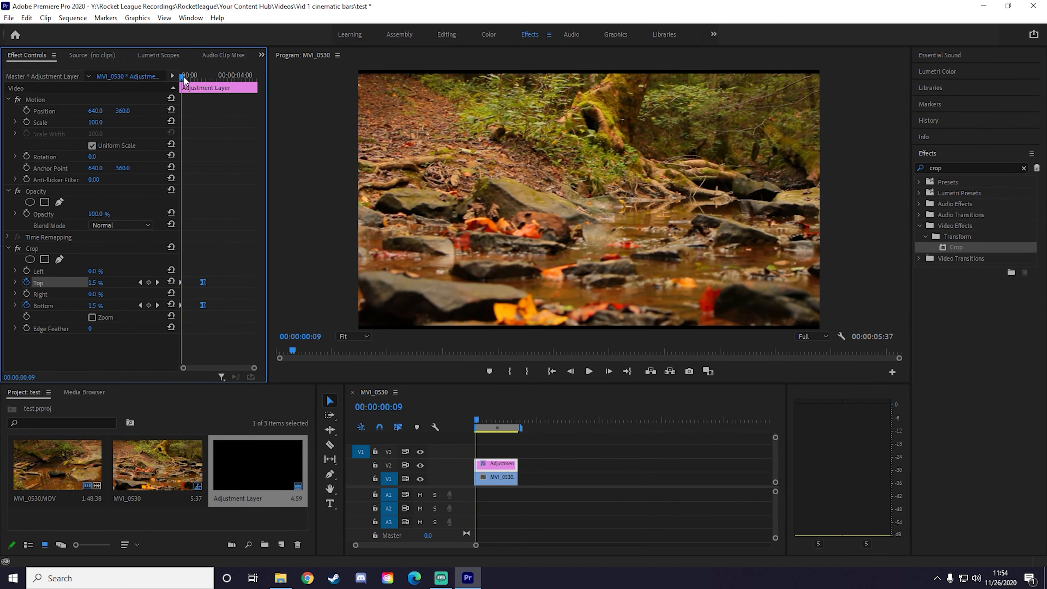
pyautogui.moveTo(190, 86); pyautogui.dragTo(190, 86)
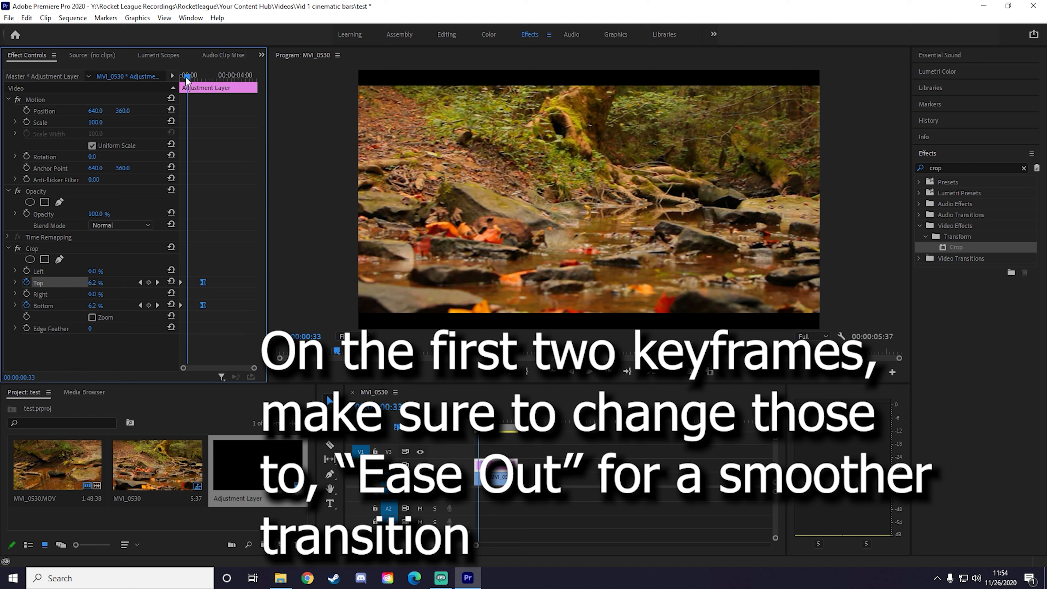
pyautogui.moveTo(187, 79); pyautogui.dragTo(162, 89)
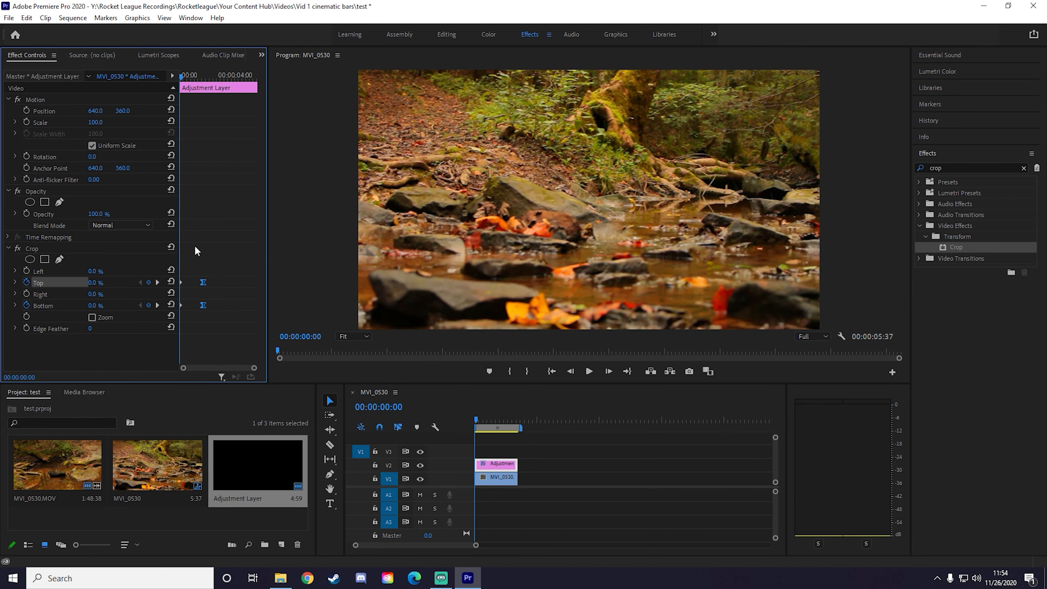
pyautogui.press('space')
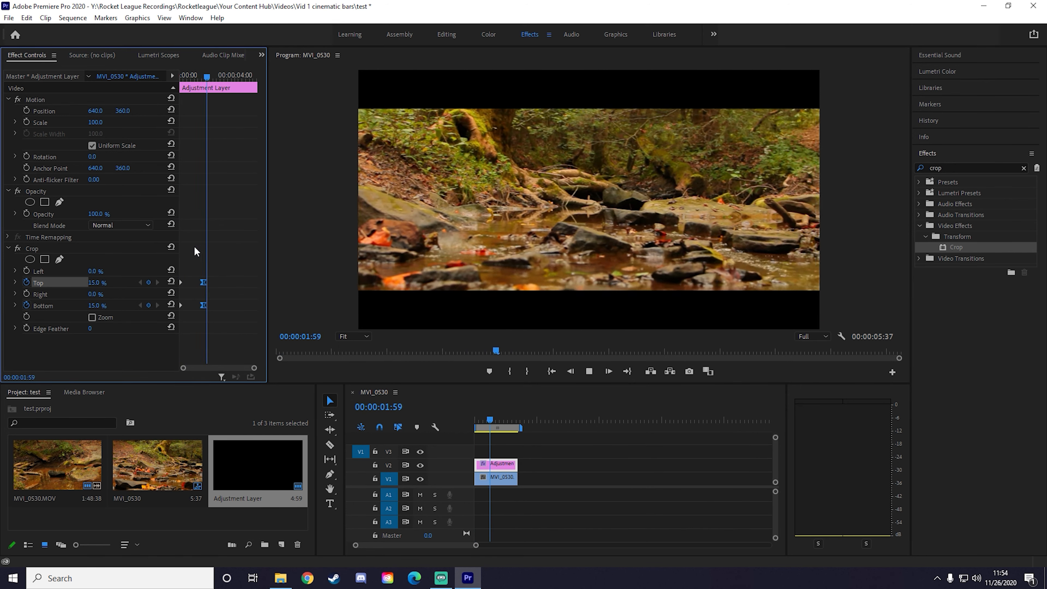
pyautogui.moveTo(215, 77); pyautogui.dragTo(105, 71)
pyautogui.press('space')
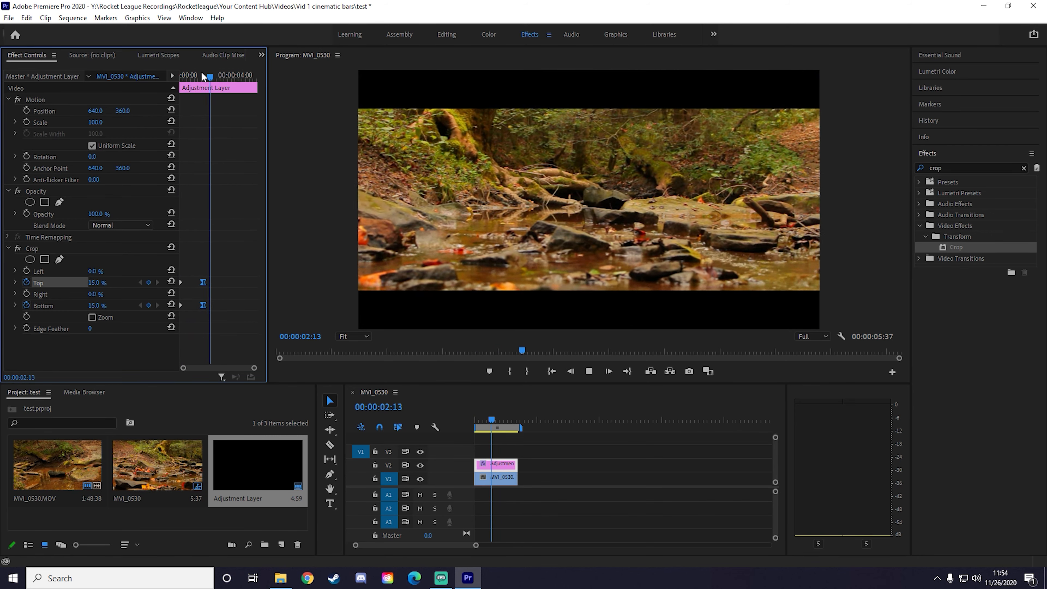
pyautogui.moveTo(183, 78); pyautogui.dragTo(150, 81)
pyautogui.press('space')
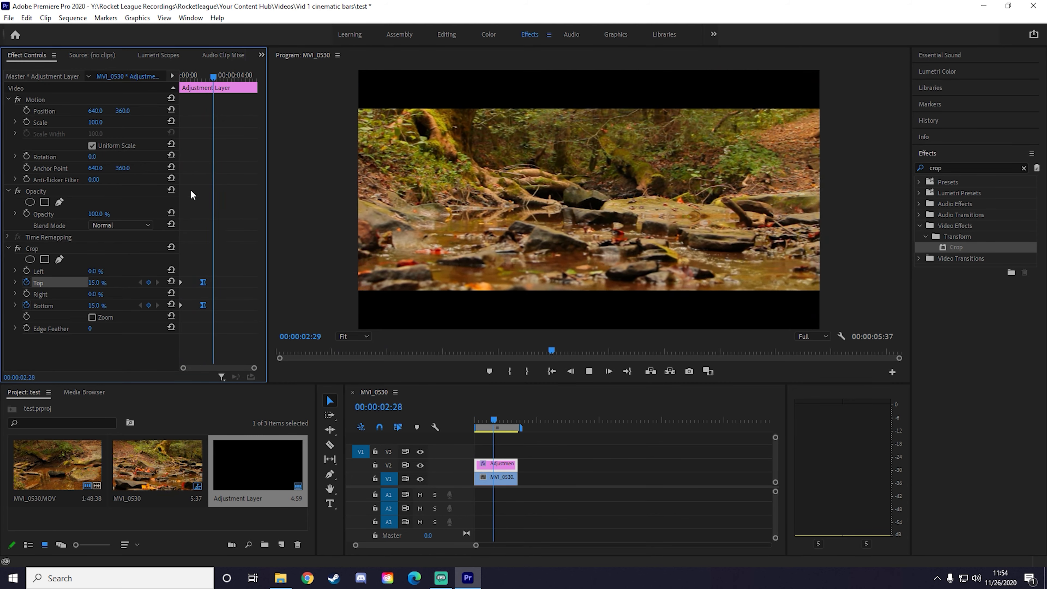
# Try moving the 15% Crop Top and Bottom keyframes to about 00:00:03:56 for a slower animation, and undo the move
pyautogui.moveTo(199, 245); pyautogui.dragTo(209, 324)
pyautogui.press('space')
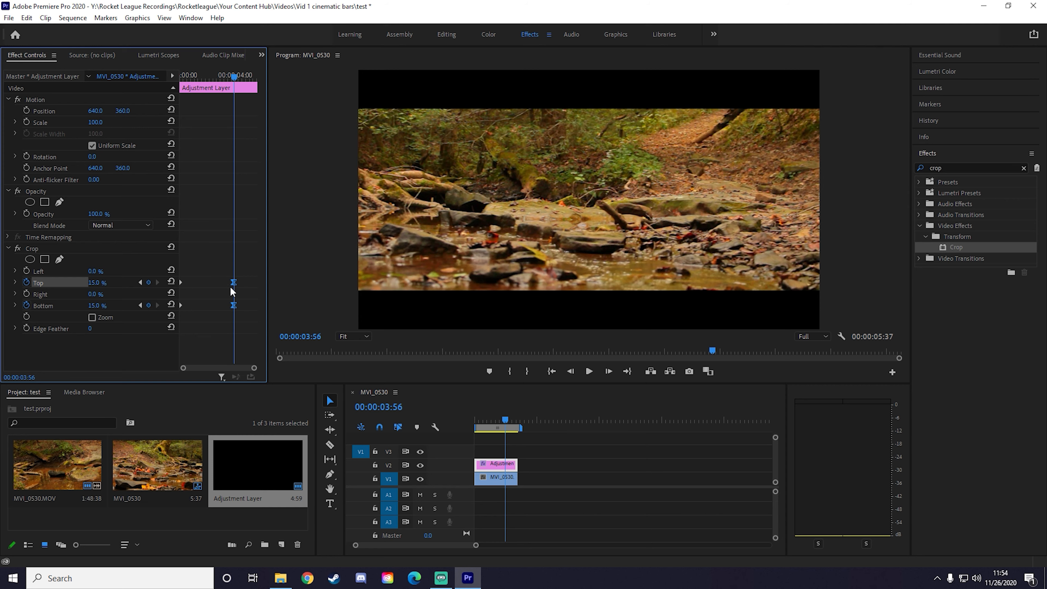
pyautogui.moveTo(235, 77); pyautogui.dragTo(178, 76)
pyautogui.press('space')
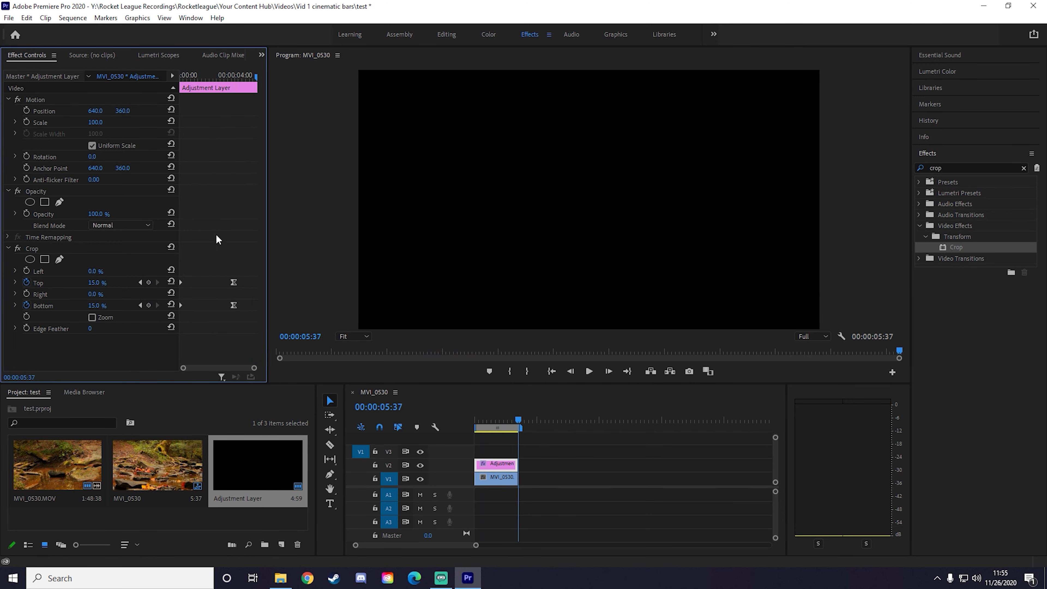
pyautogui.click(228, 78)
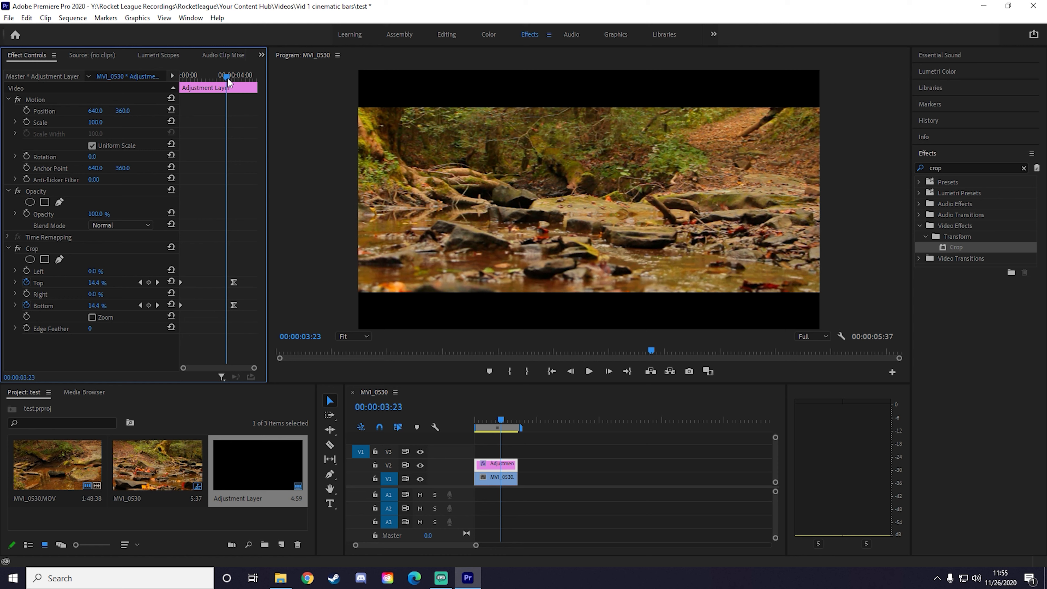
pyautogui.hotkey('ctrl', 'z')
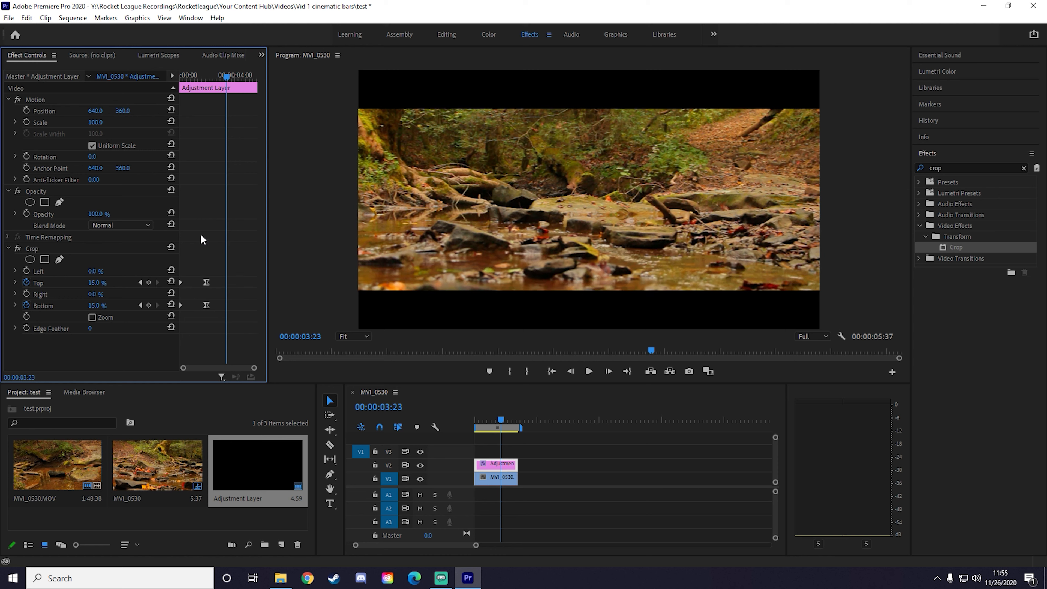
# Add Crop Top and Bottom keyframes at 00:00:03:51, keeping both at 15%
pyautogui.moveTo(227, 78); pyautogui.dragTo(207, 86)
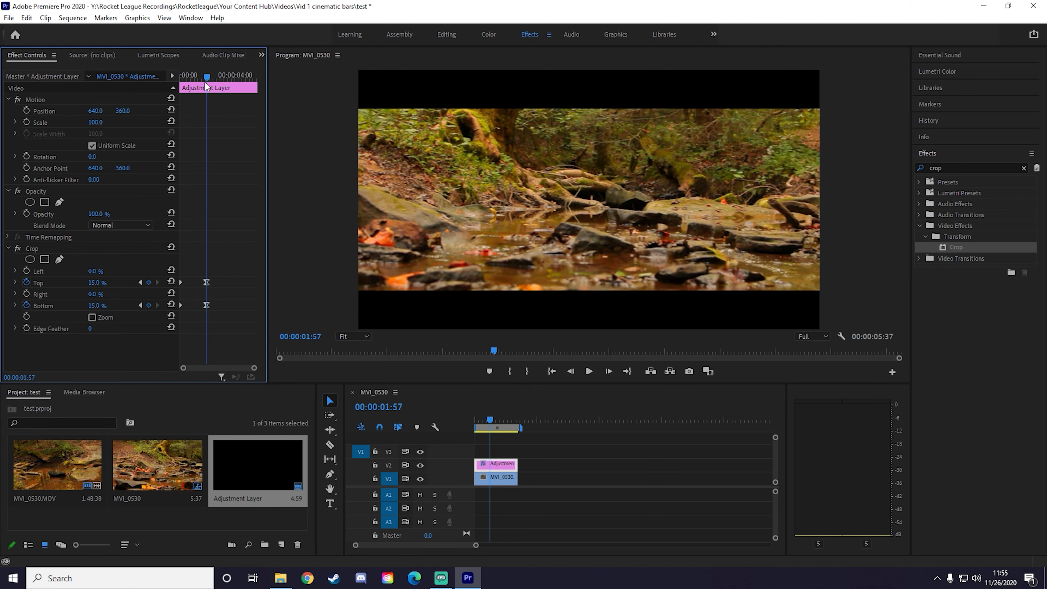
pyautogui.press('space')
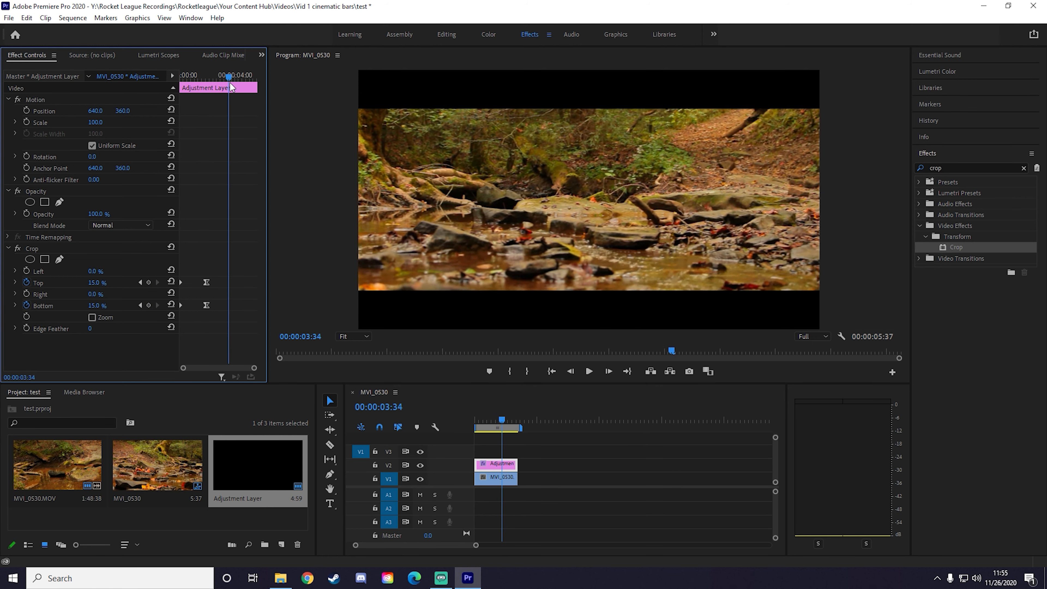
pyautogui.press('space')
pyautogui.click(148, 282)
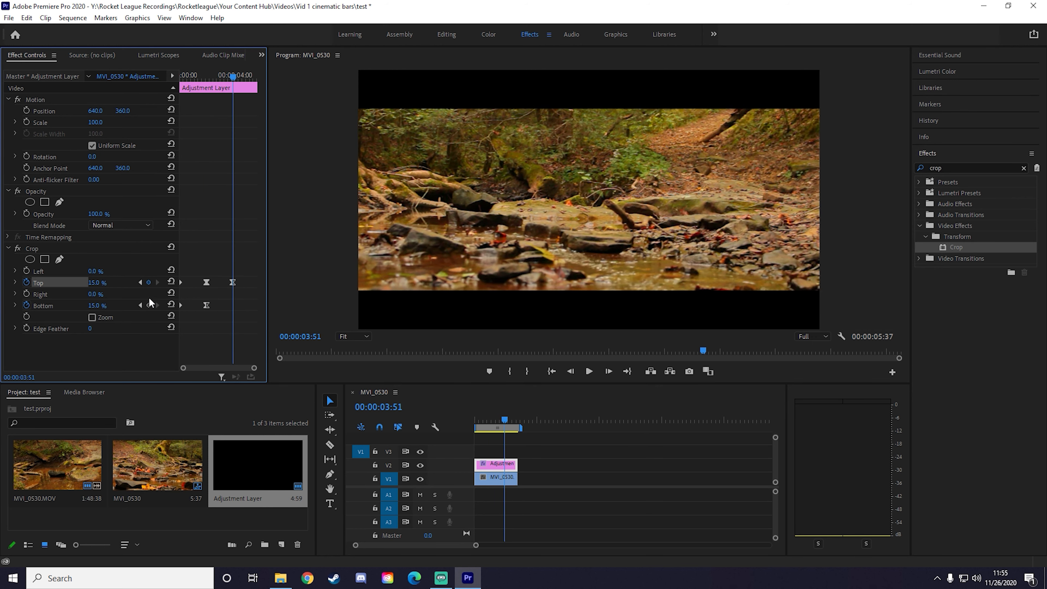
pyautogui.click(148, 305)
# Apply Ease Out to the Top and Bottom keyframes at 00:00:03:51 and play the sequence
pyautogui.moveTo(226, 274); pyautogui.dragTo(250, 325)
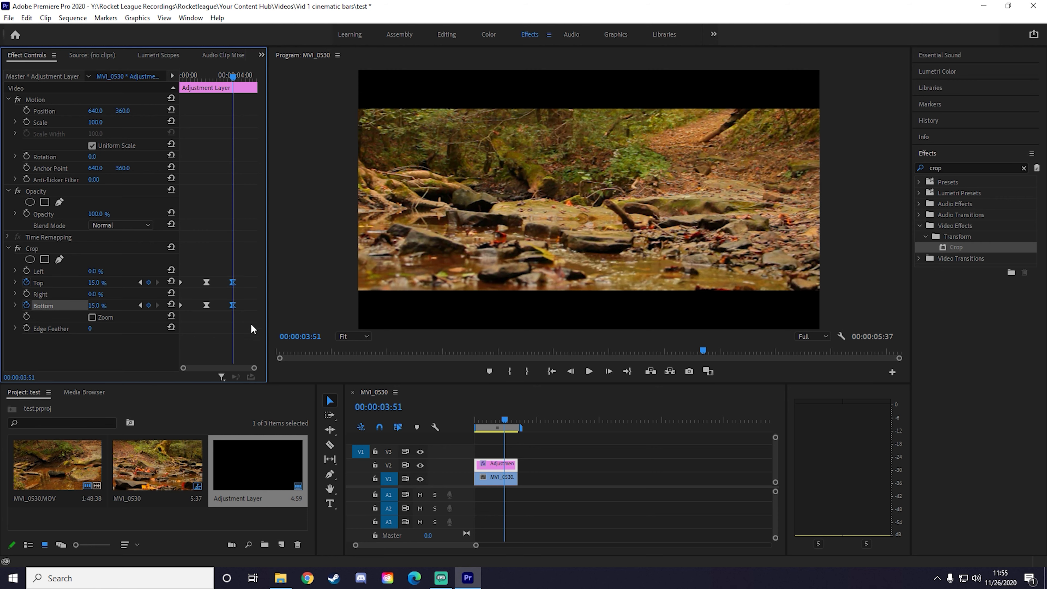
pyautogui.rightClick(233, 306)
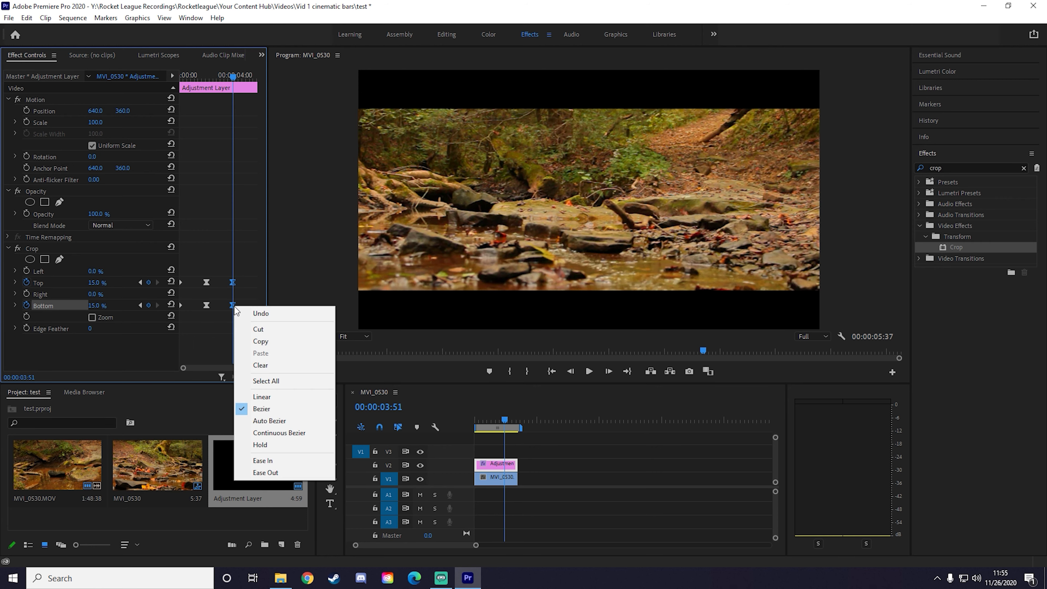
pyautogui.click(265, 473)
pyautogui.moveTo(232, 77); pyautogui.dragTo(200, 85)
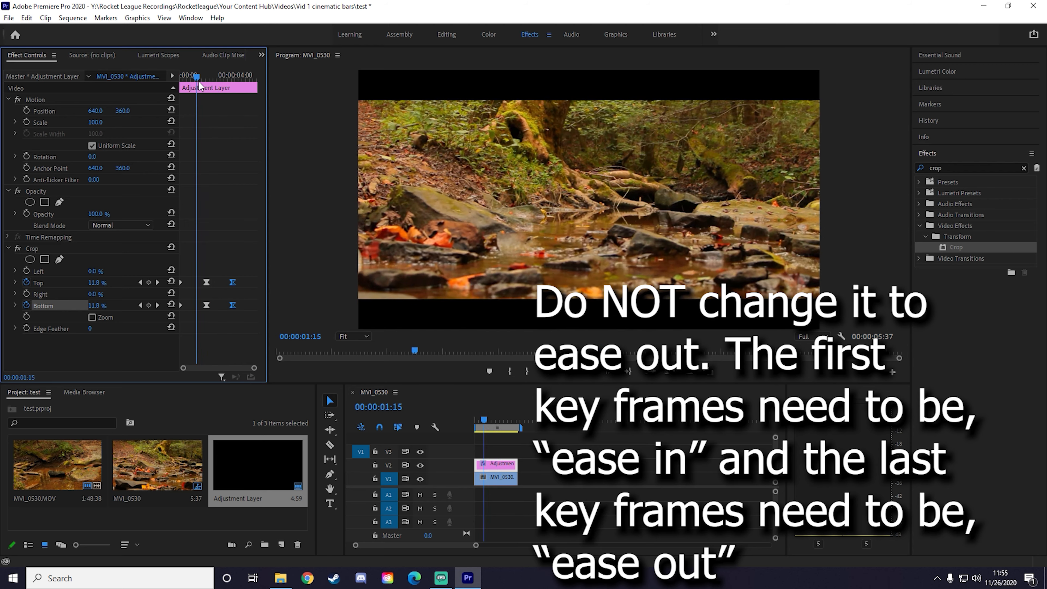
pyautogui.press('space')
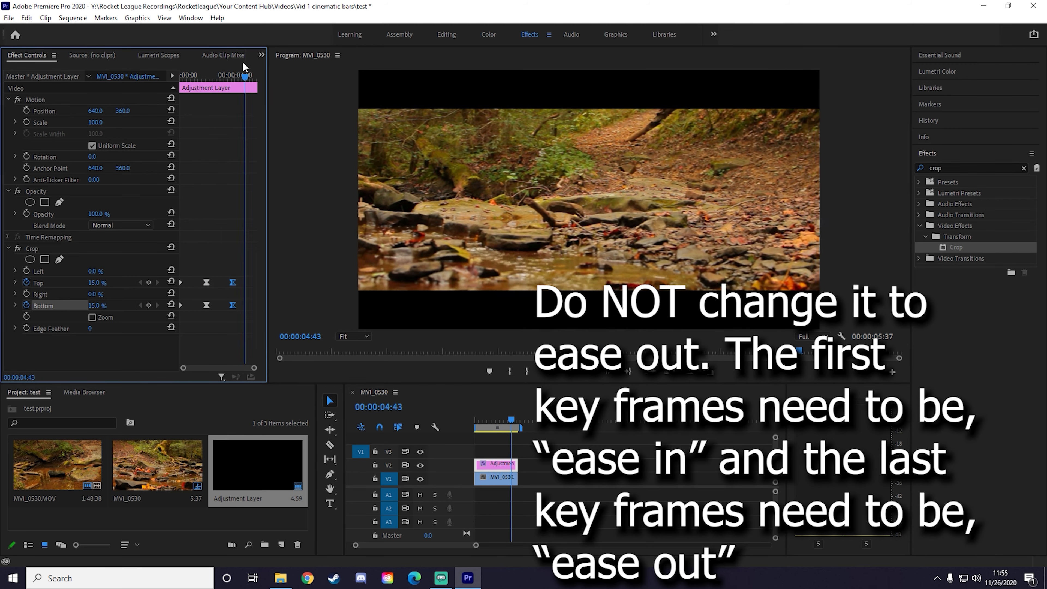
# Set the Crop Top and Bottom values to 0% at 00:00:03:51 and play the closing part of the animation
pyautogui.click(235, 77)
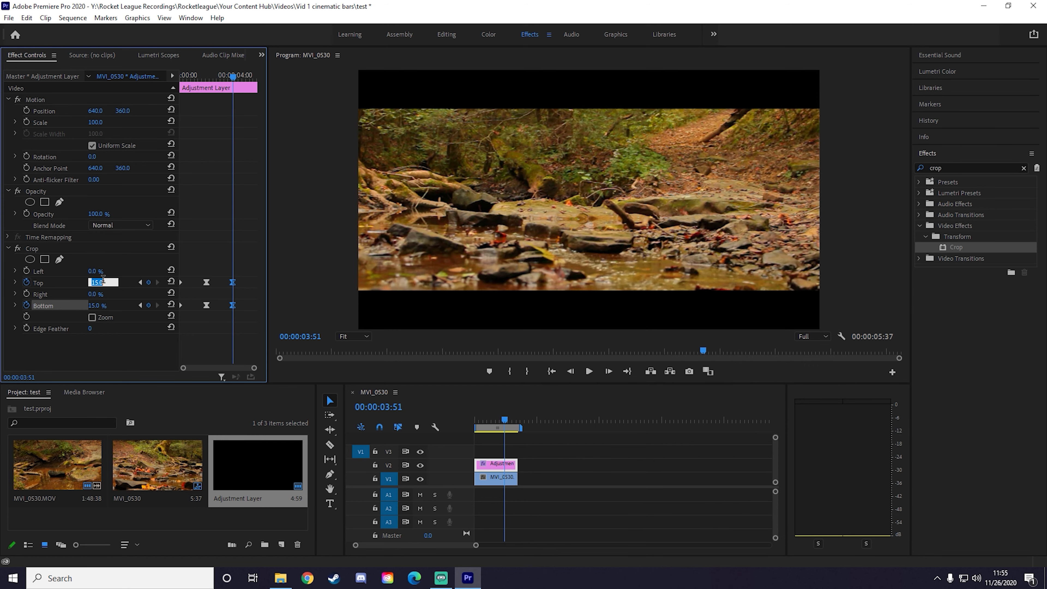
pyautogui.write('0')
pyautogui.press('Return')
pyautogui.write('0')
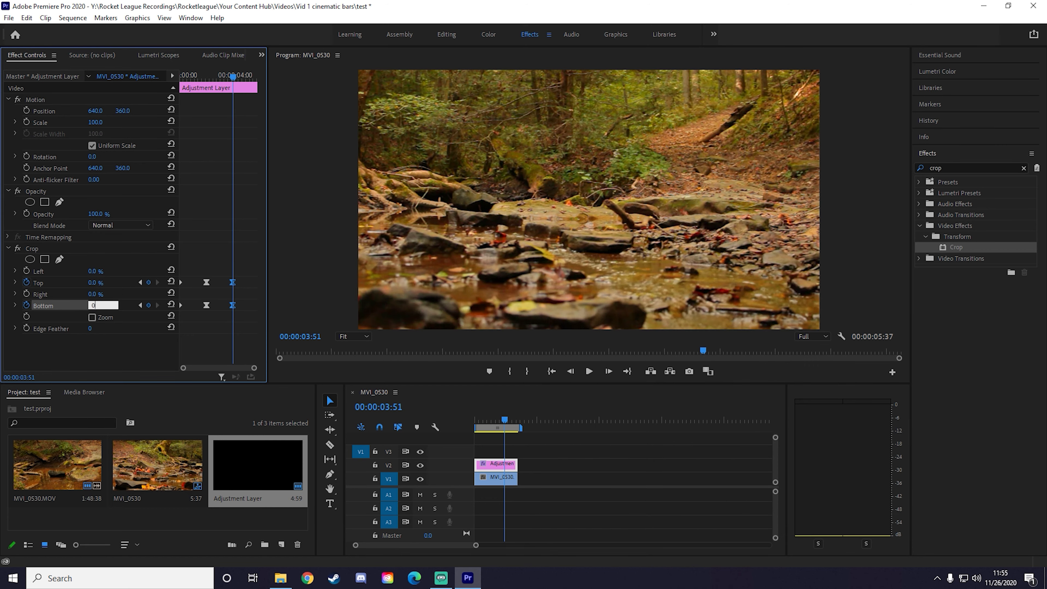
pyautogui.moveTo(233, 77); pyautogui.dragTo(202, 80)
pyautogui.press('space')
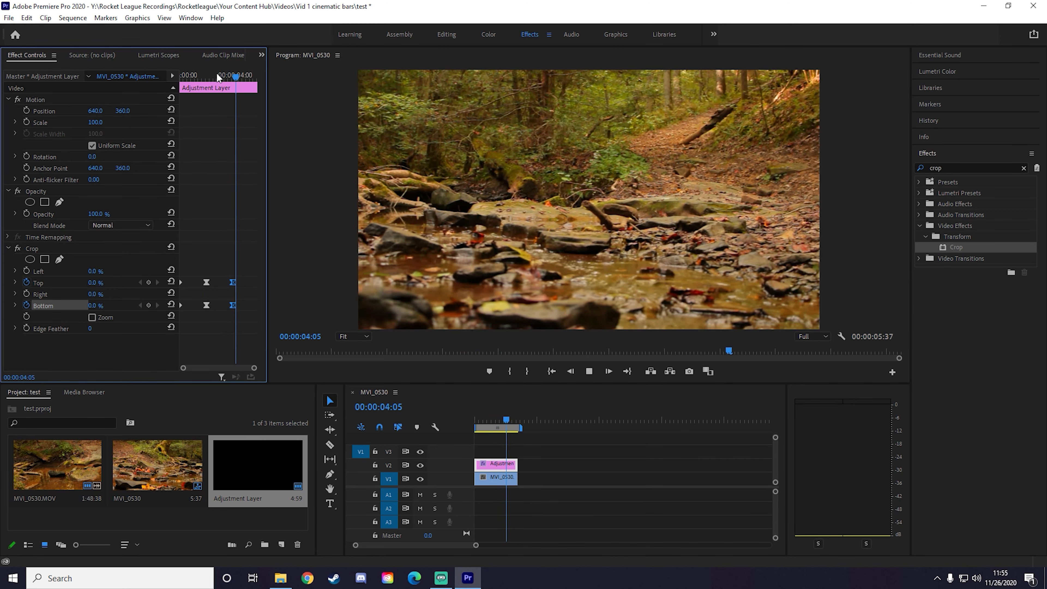
# Change the middle and last pairs of Crop Top and Bottom keyframes to Linear interpolation and play the sequence
pyautogui.click(226, 76)
pyautogui.moveTo(226, 76); pyautogui.dragTo(206, 77)
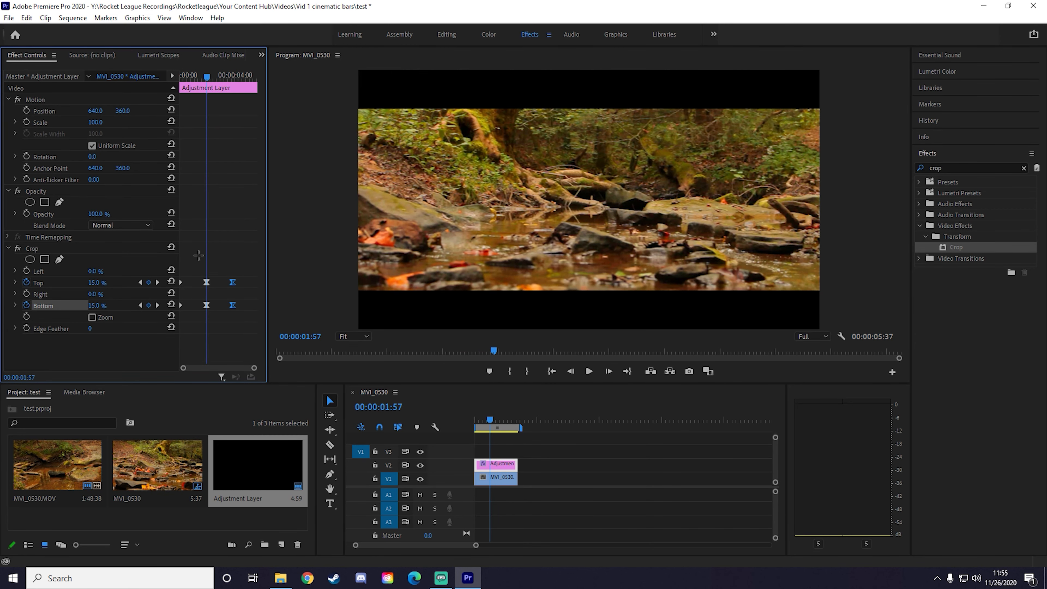
pyautogui.rightClick(232, 306)
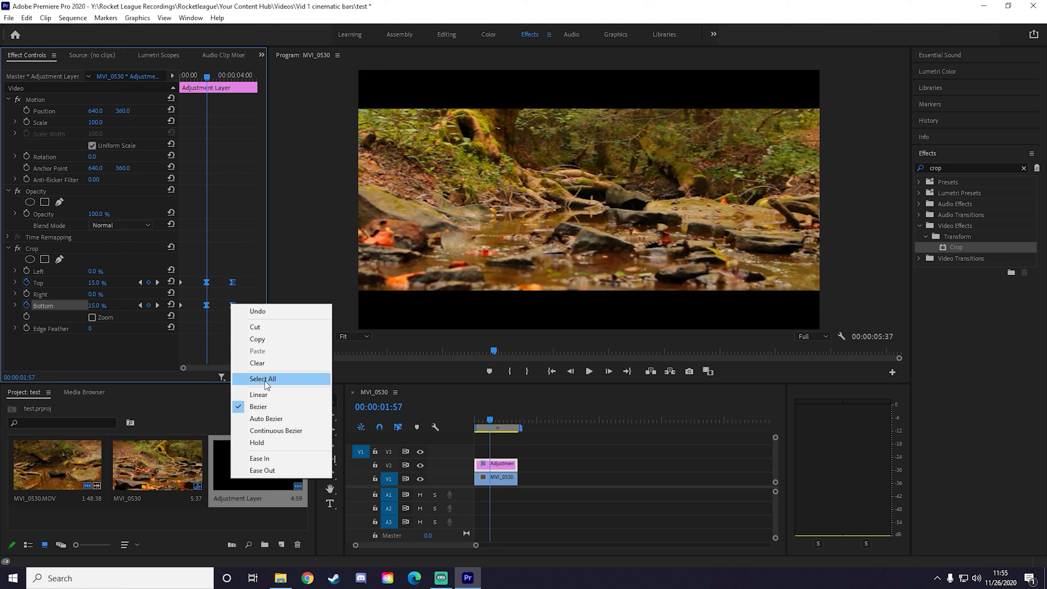
pyautogui.click(266, 395)
pyautogui.moveTo(207, 77); pyautogui.dragTo(193, 78)
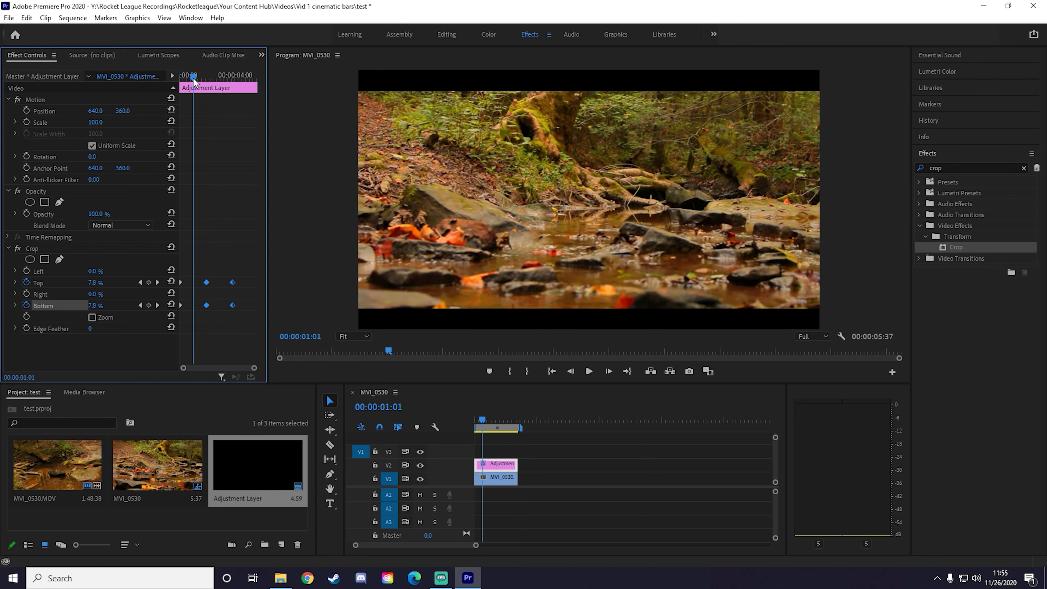
pyautogui.press('space')
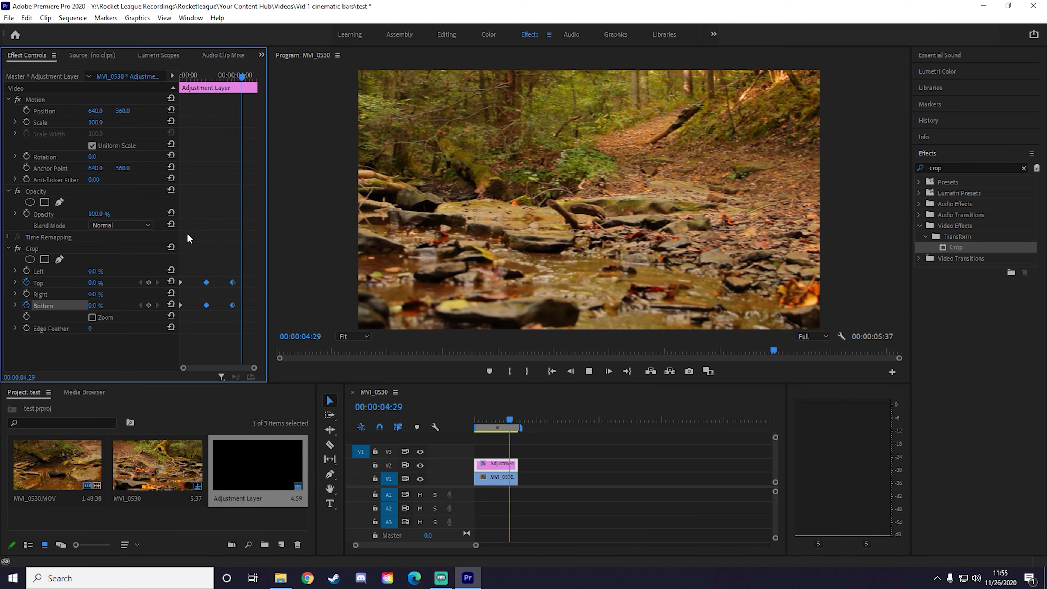
pyautogui.moveTo(187, 234); pyautogui.dragTo(239, 334)
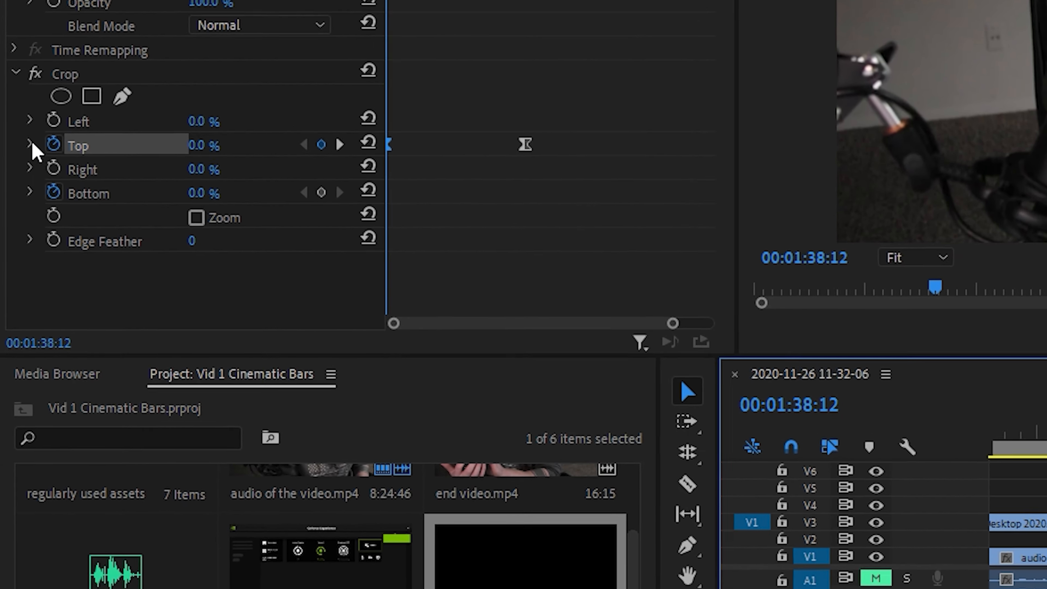
# Expand the Crop Top graphs and raise the first keyframe's velocity to about 12.5 per second
pyautogui.click(30, 144)
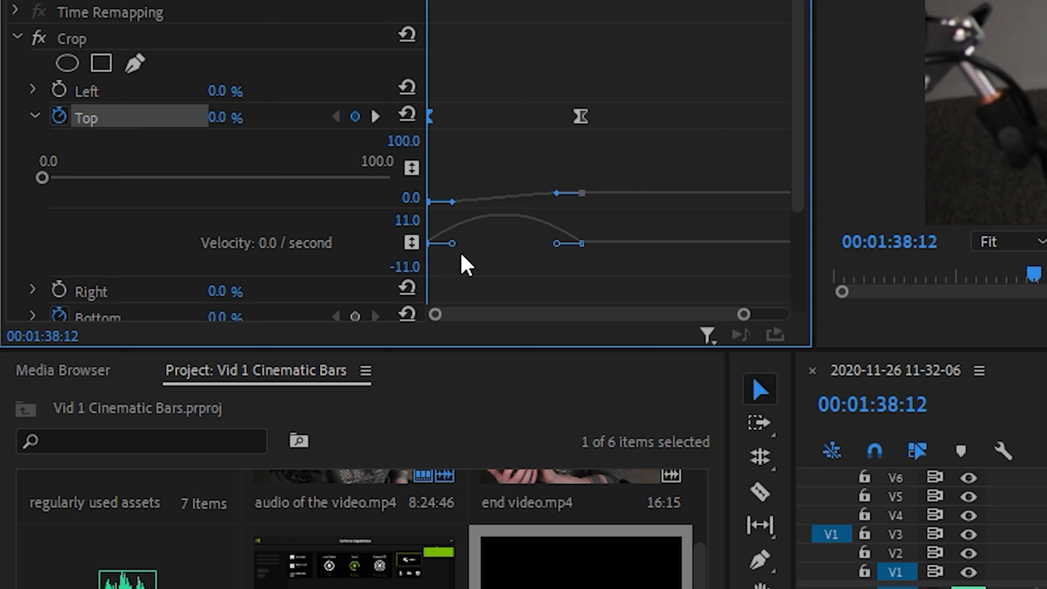
pyautogui.rightClick(428, 131)
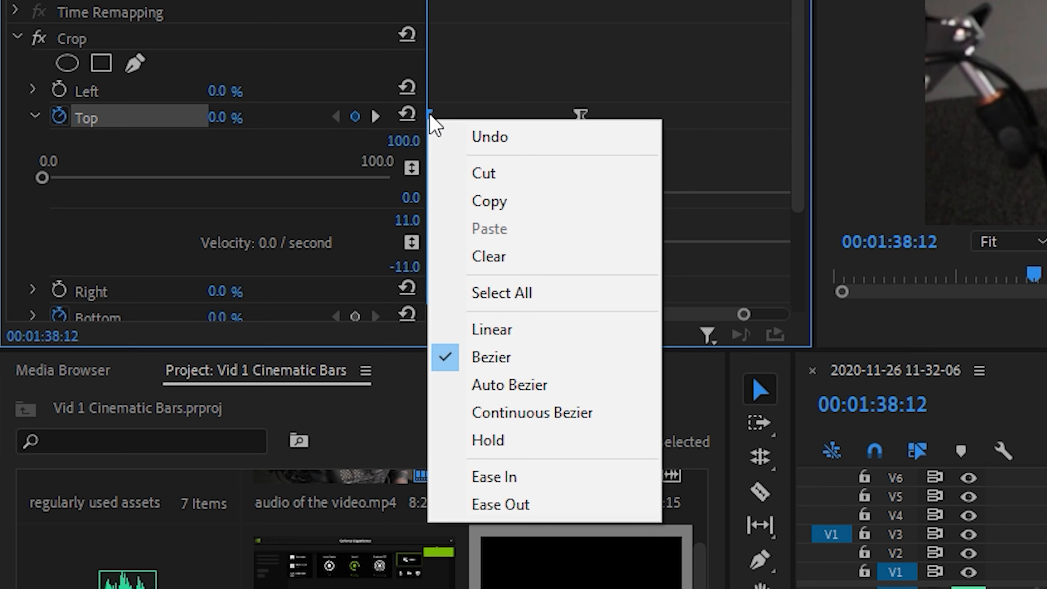
pyautogui.click(589, 119)
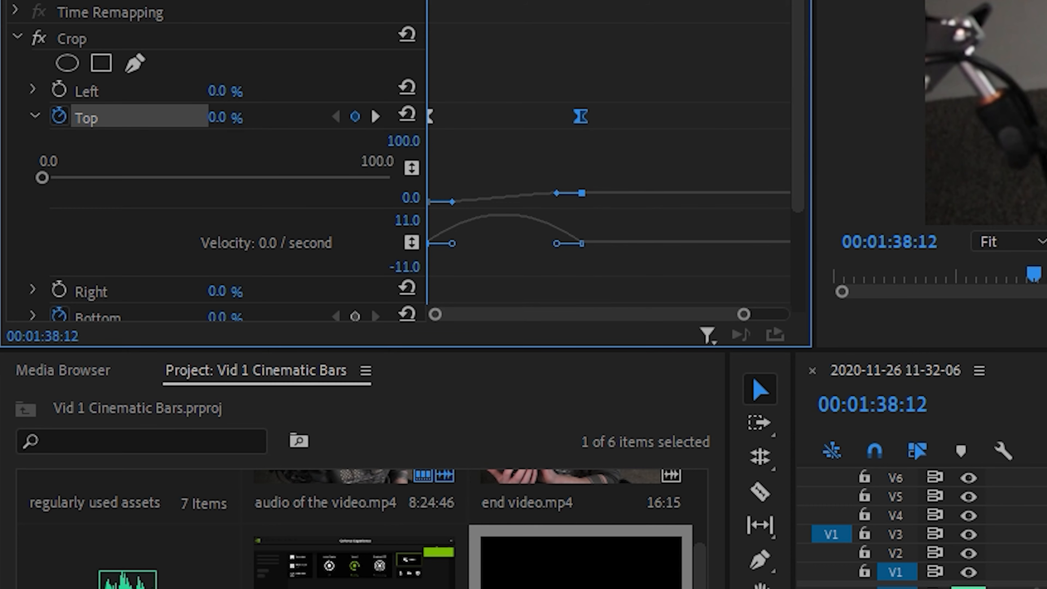
pyautogui.click(452, 244)
pyautogui.moveTo(452, 243); pyautogui.dragTo(455, 212)
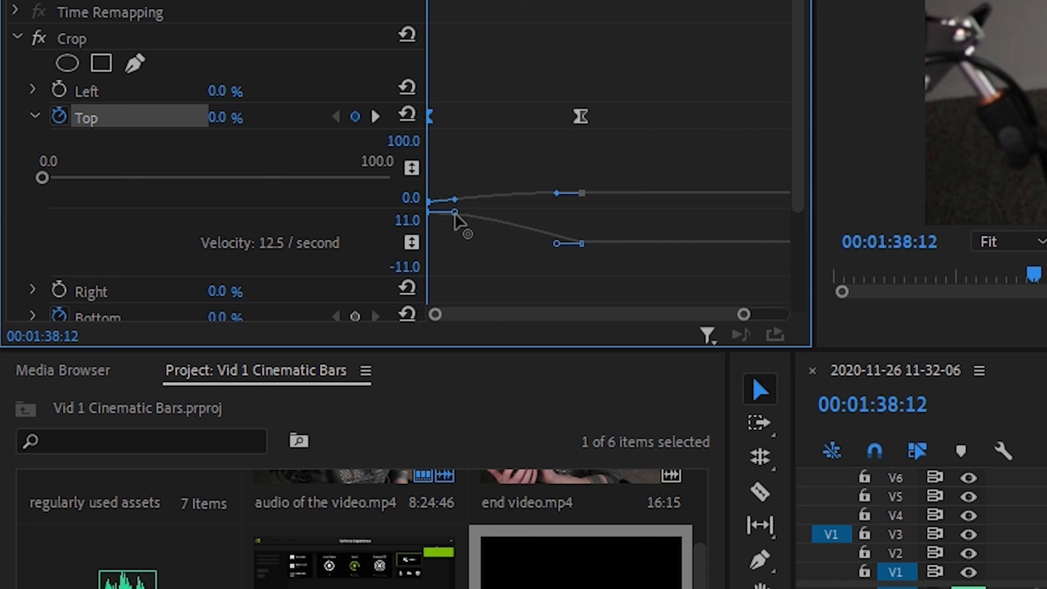
# Lengthen both velocity handles of the Crop Top curve, lower the starting velocity to about 5.2 per second, and play the result
pyautogui.moveTo(558, 247); pyautogui.dragTo(549, 251)
pyautogui.moveTo(553, 245)
pyautogui.mouseDown()
pyautogui.moveTo(503, 247)
pyautogui.moveTo(569, 248)
pyautogui.moveTo(544, 242)
pyautogui.mouseUp()
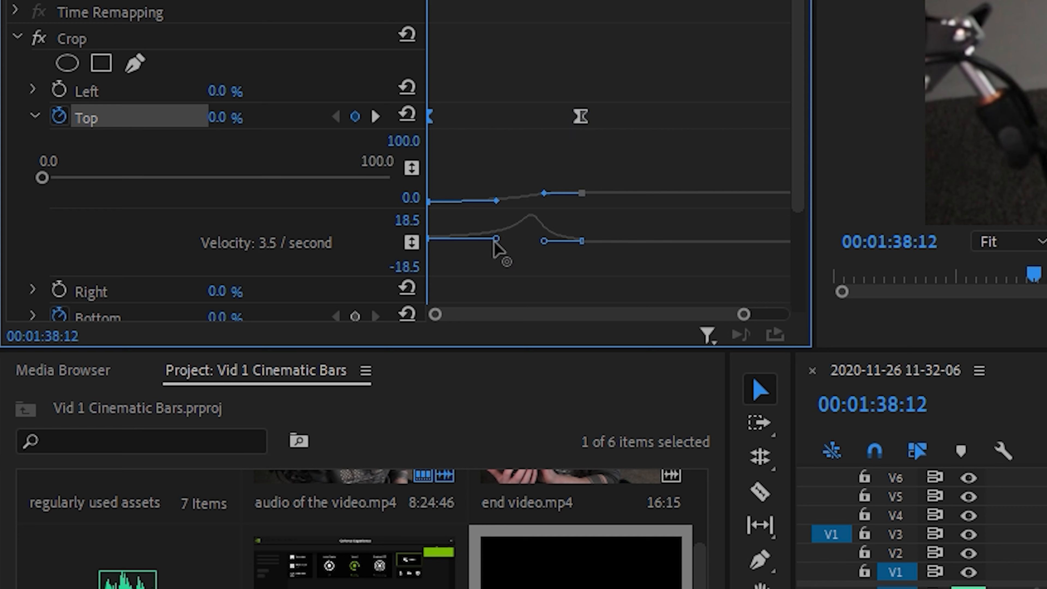
pyautogui.moveTo(493, 241); pyautogui.dragTo(540, 242)
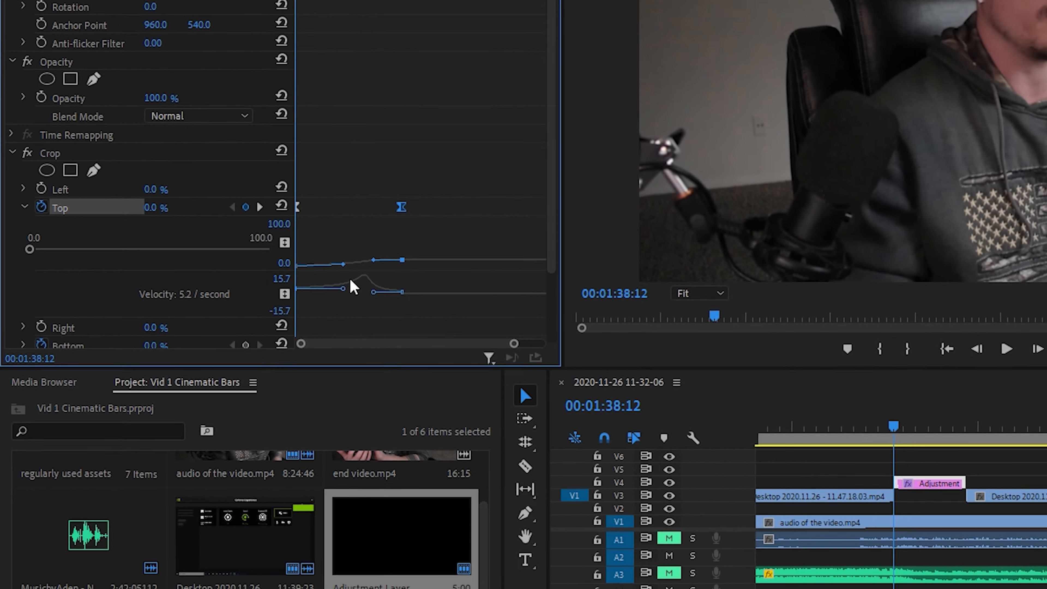
pyautogui.press('space')
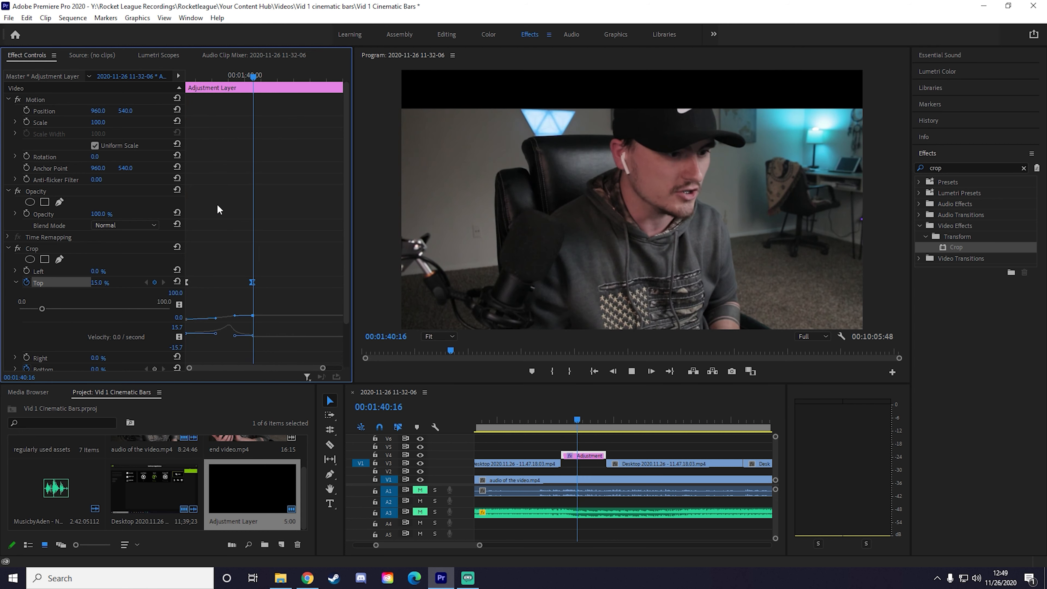
# Shift the Crop Top velocity peak earlier with its curve handles and replay from the start of the adjustment layer
pyautogui.moveTo(215, 333)
pyautogui.mouseDown()
pyautogui.moveTo(207, 334)
pyautogui.moveTo(227, 336)
pyautogui.mouseUp()
pyautogui.moveTo(227, 77); pyautogui.dragTo(185, 88)
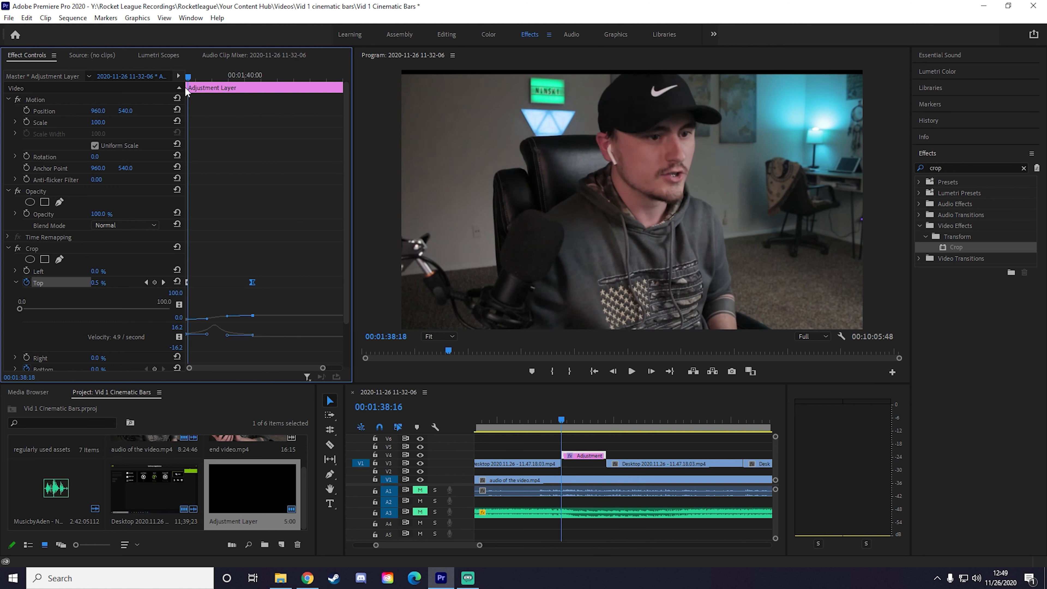
pyautogui.press('space')
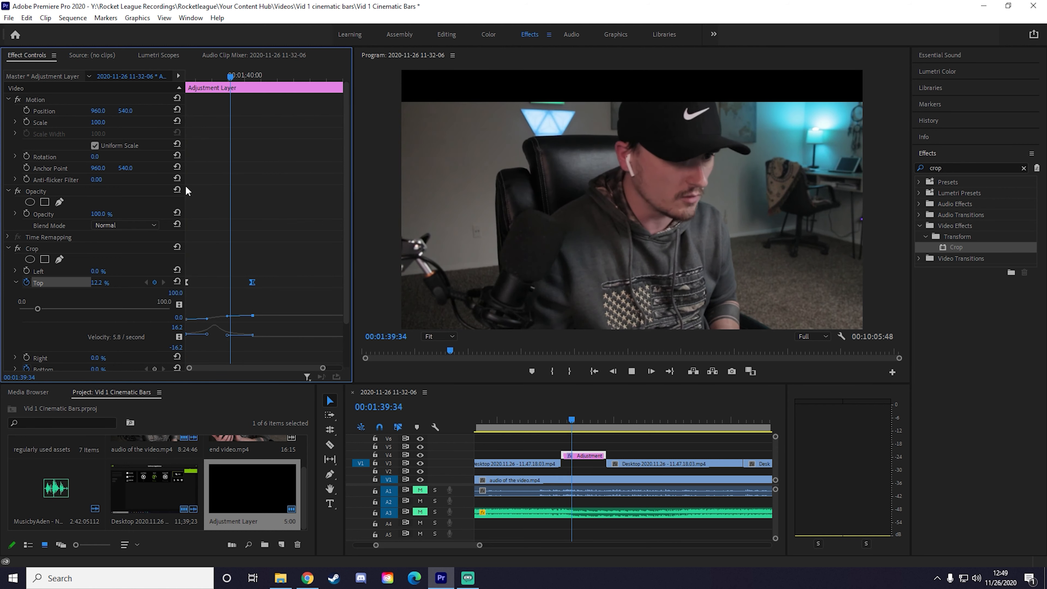